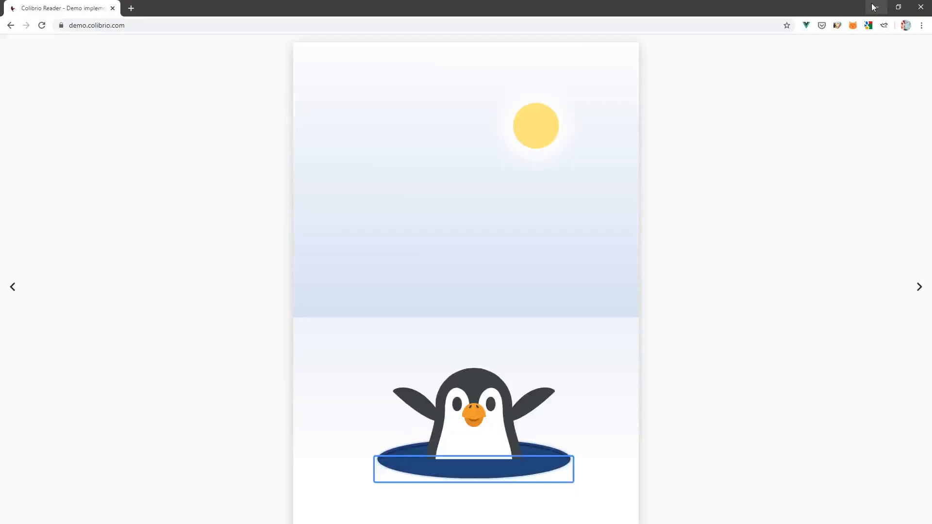
Step: Switch from the browser preview to the Inkscape drawing, show the Dipping layer and briefly preview the Fishing for a friend layer
click(874, 7)
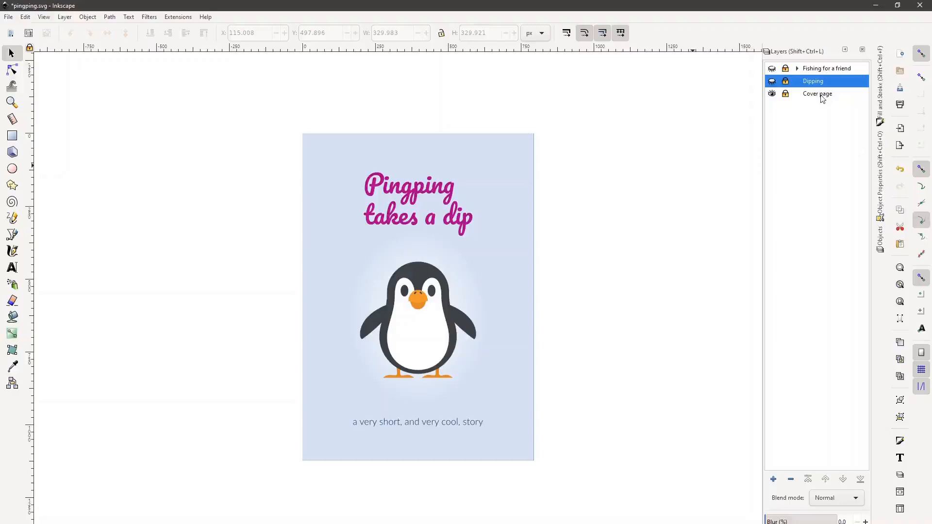
click(772, 81)
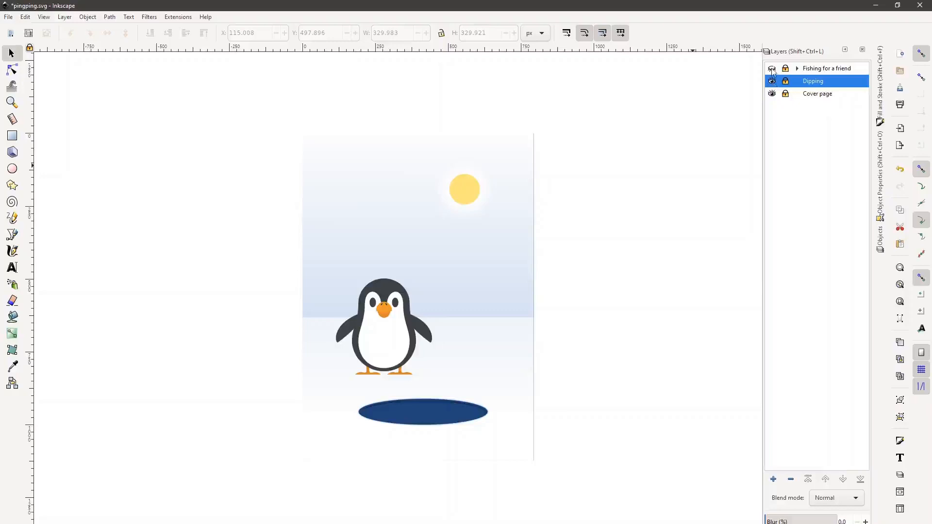
click(772, 69)
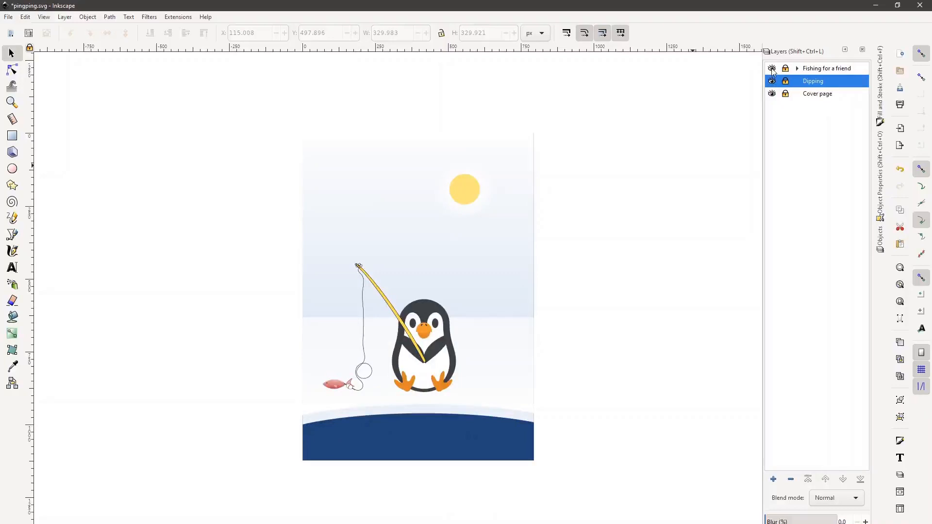
click(772, 69)
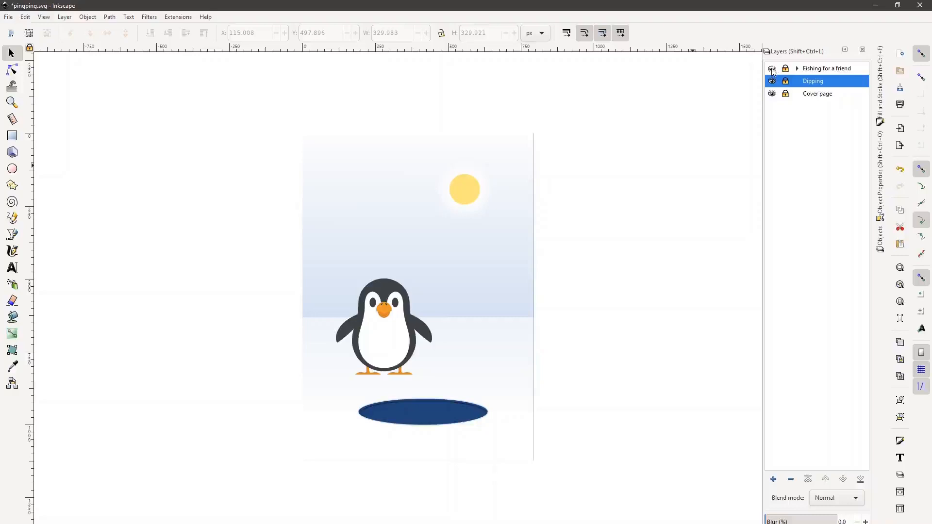
Step: Open the Export to EPUB3 extension and check its project root folder, resources folder, output path and file name
click(177, 18)
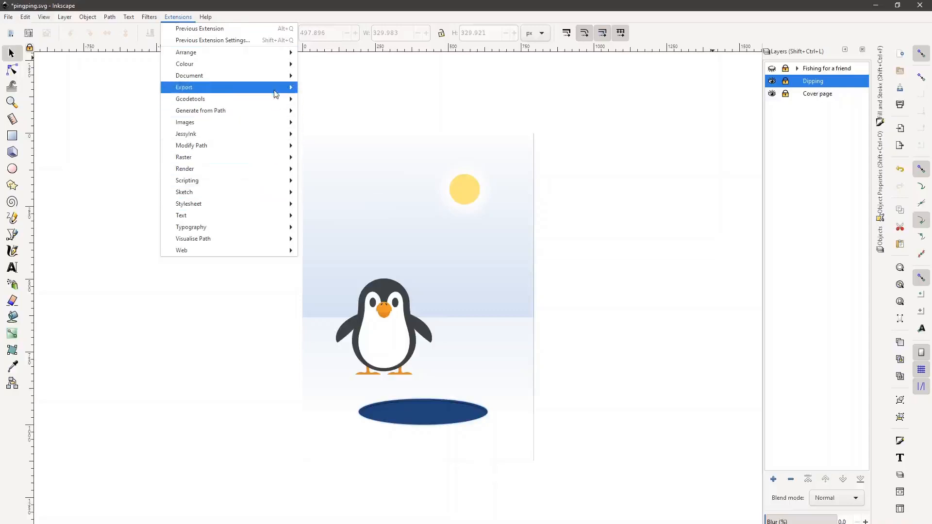
mouse_move(274, 90)
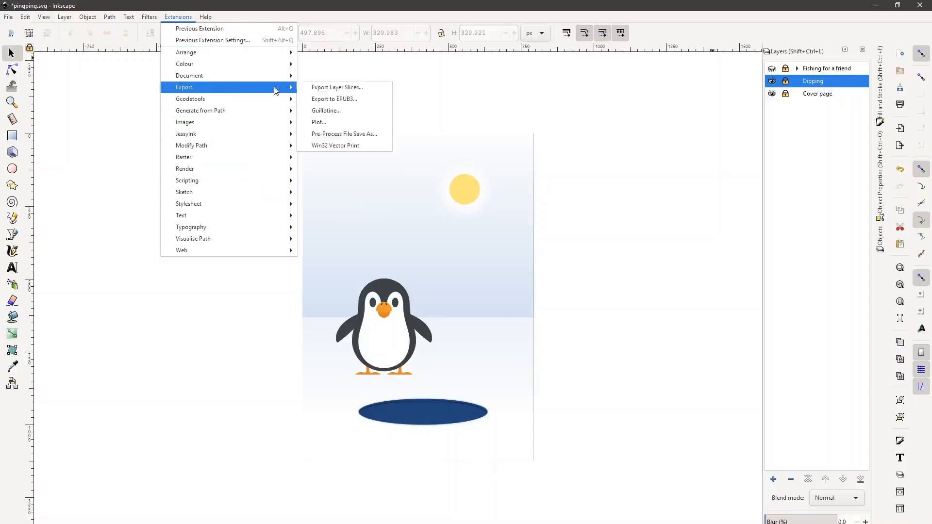
click(347, 100)
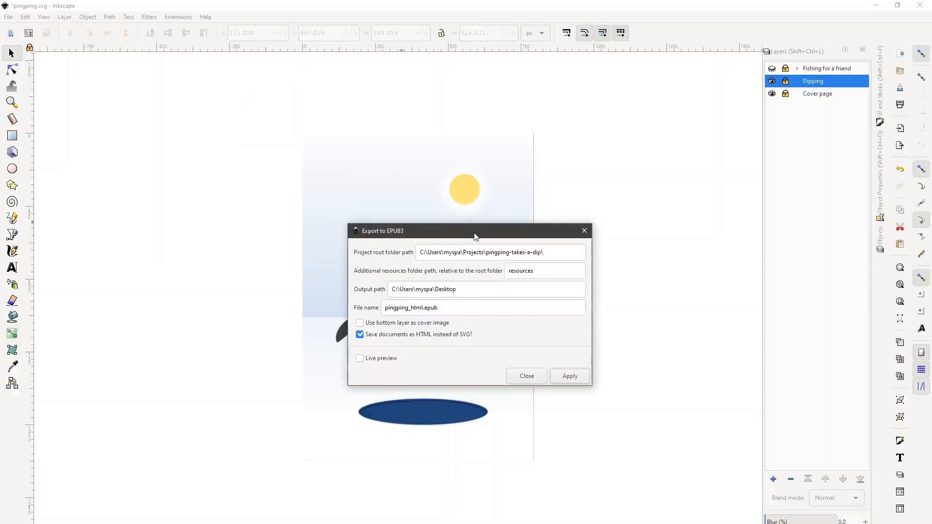
drag(475, 236, 429, 189)
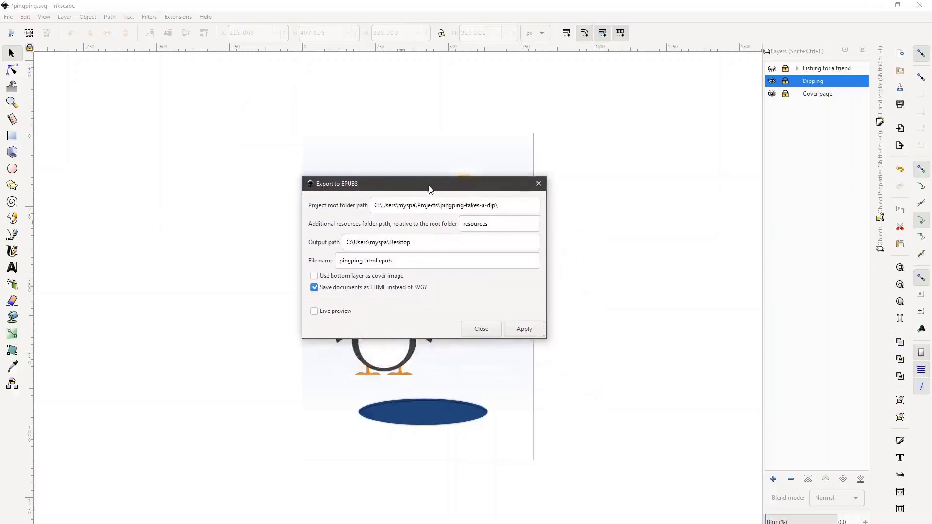
drag(507, 205, 345, 214)
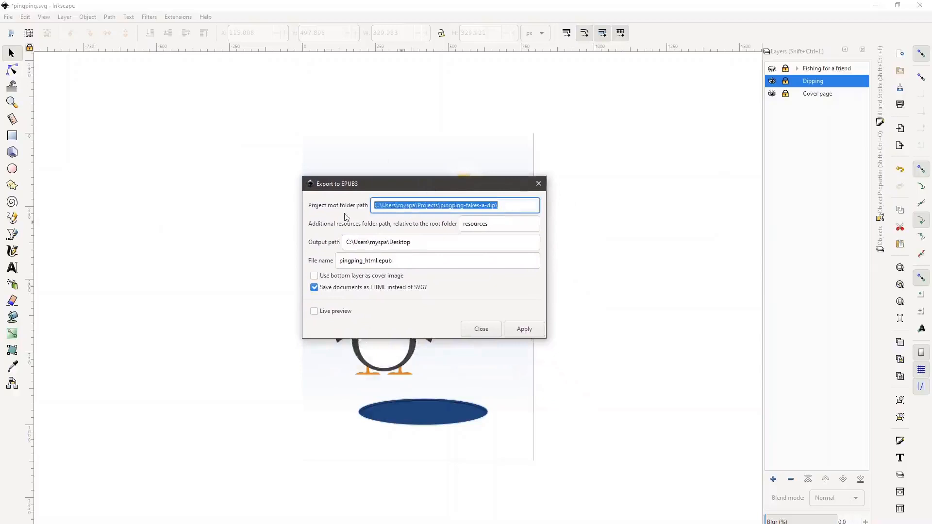
double_click(480, 226)
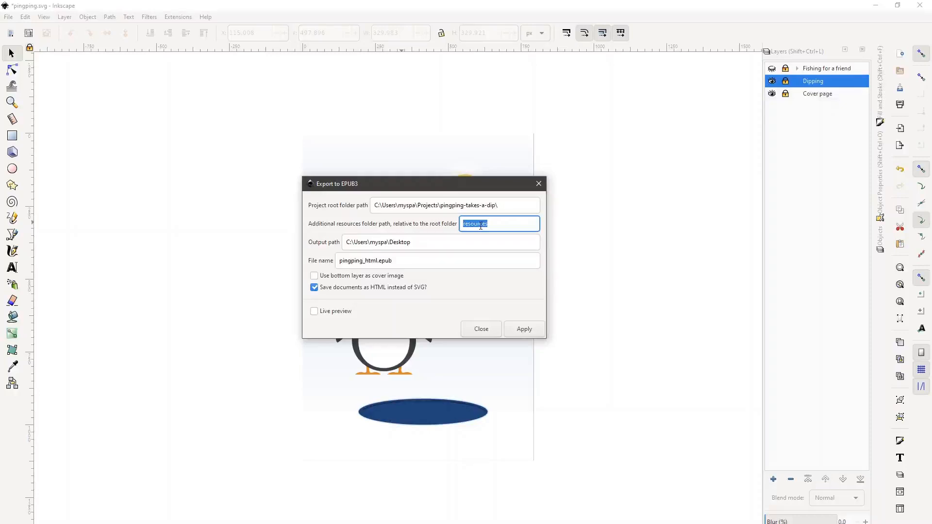
click(454, 242)
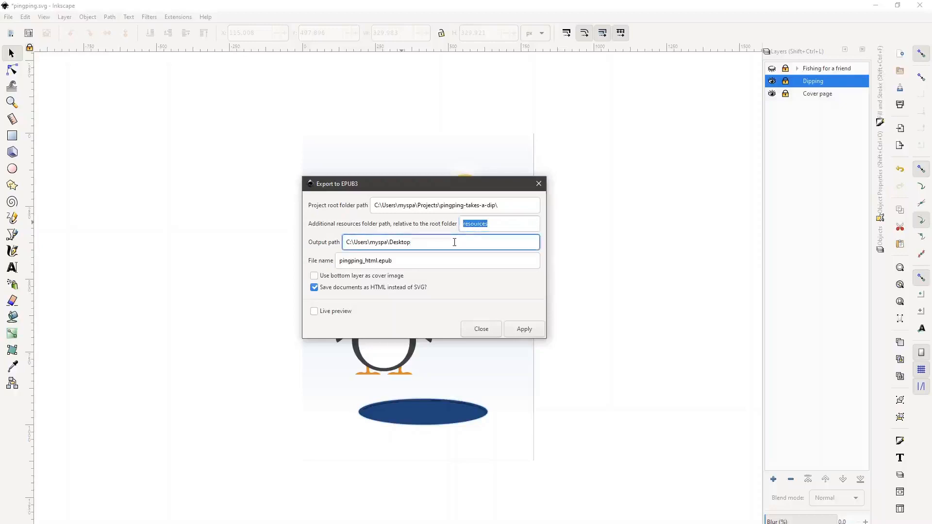
click(389, 260)
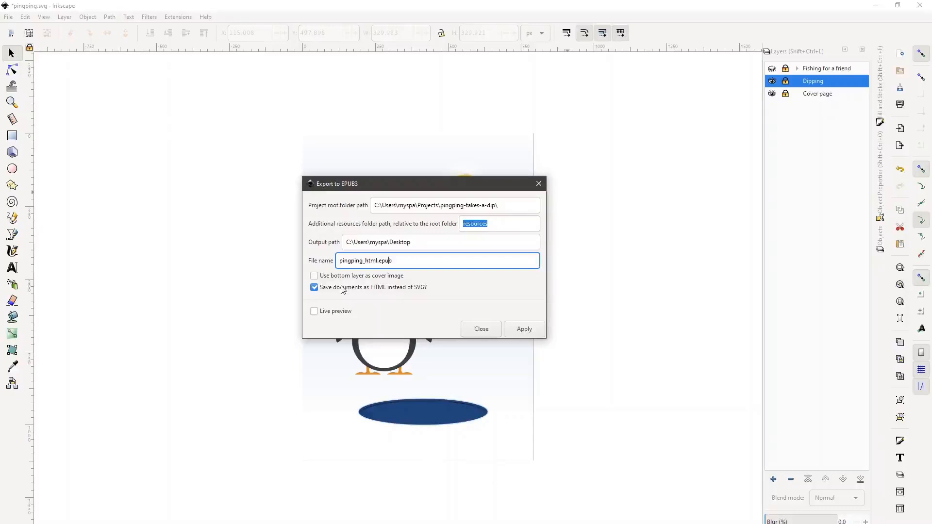
Step: Export the book to the Desktop as pingping_html.epub with documents saved as HTML, and close the export dialog
click(517, 333)
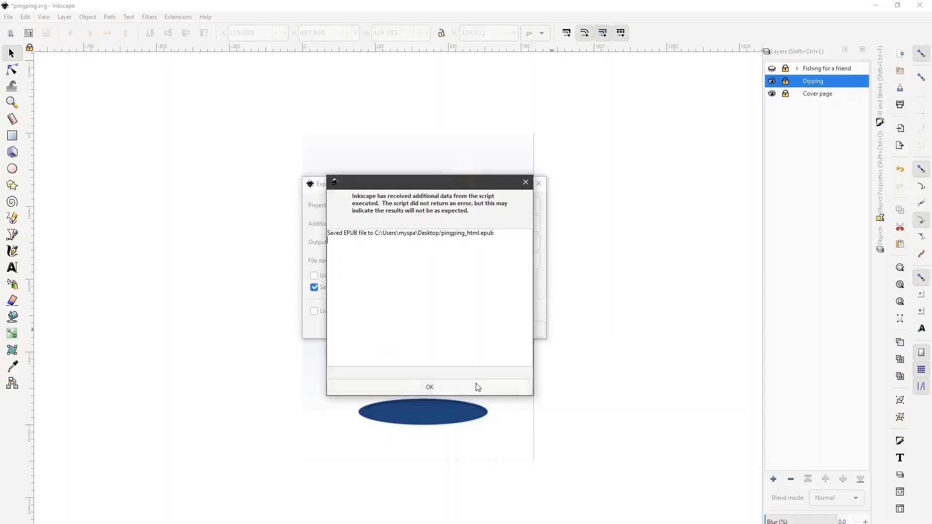
click(476, 387)
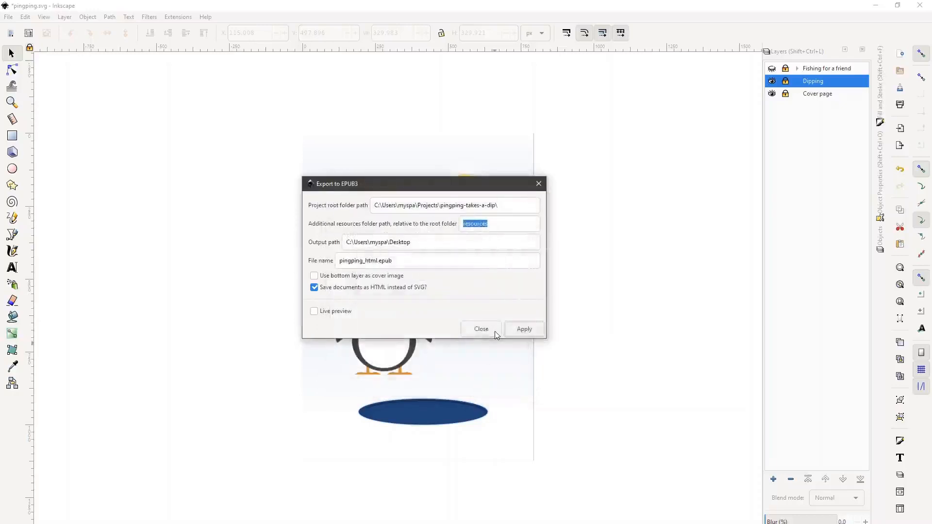
click(495, 332)
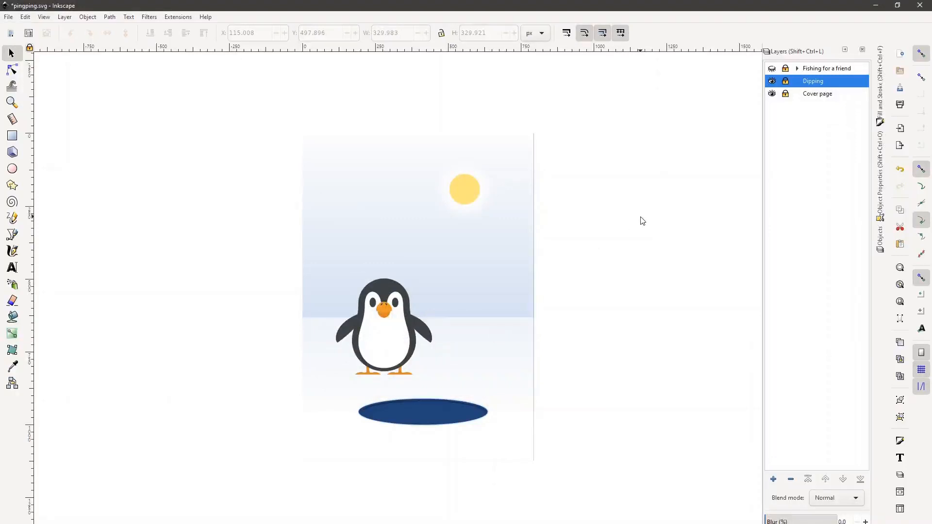
Step: Hide the Dipping layer, unlock the Cover page layer and select its penguin
click(819, 96)
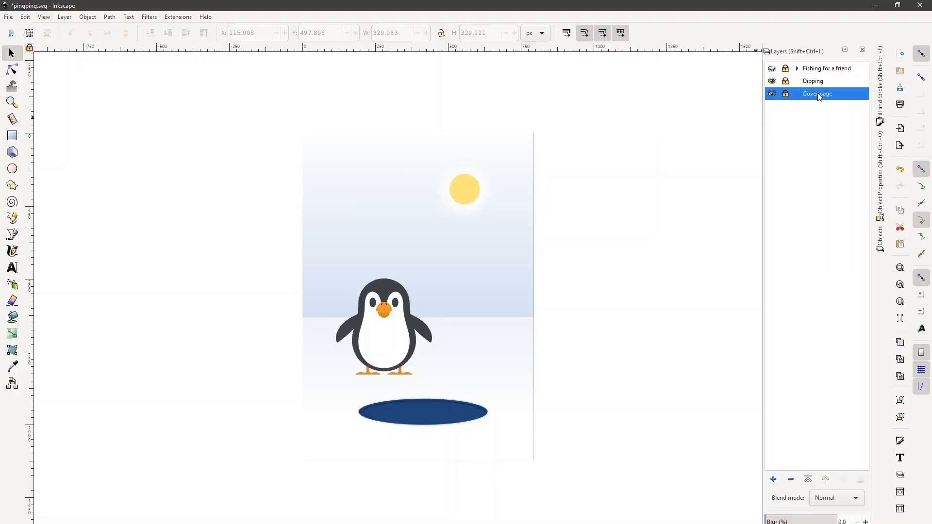
click(772, 81)
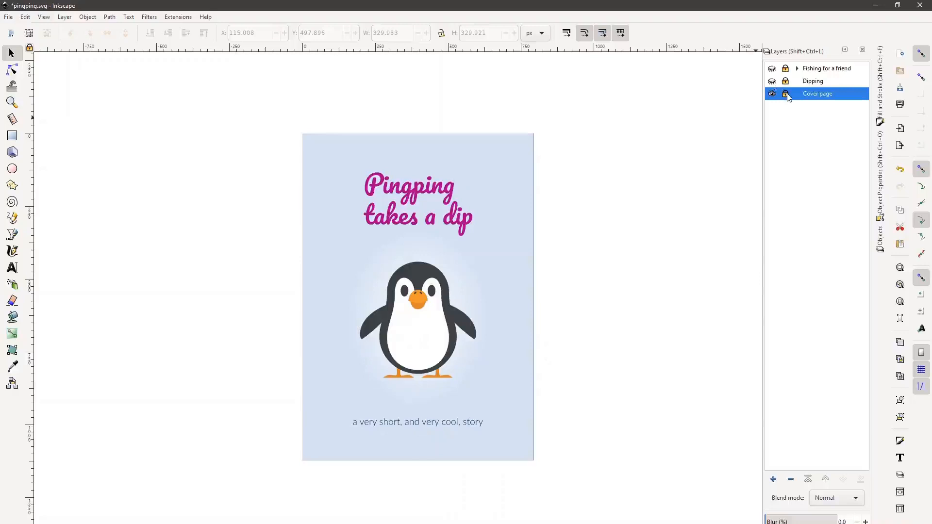
click(786, 94)
click(416, 300)
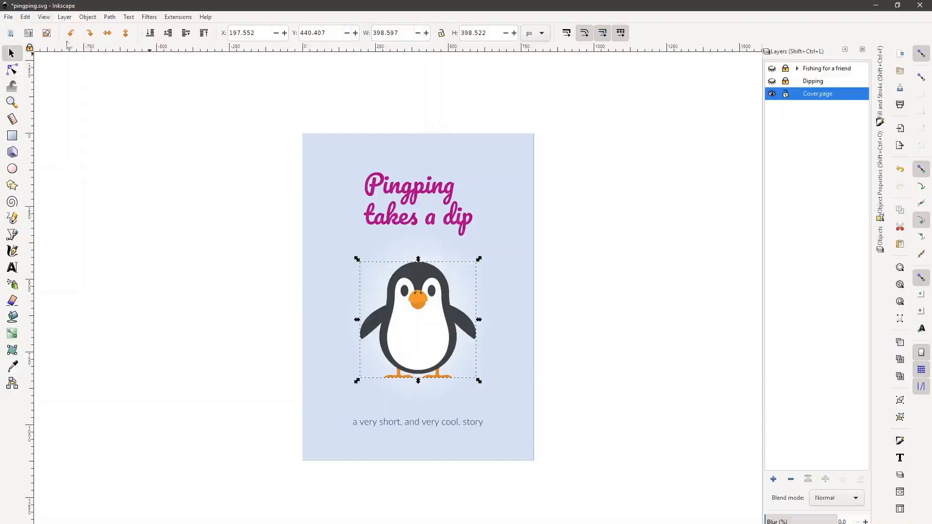
Step: Open the document properties and view the external script files attached to the drawing
click(8, 17)
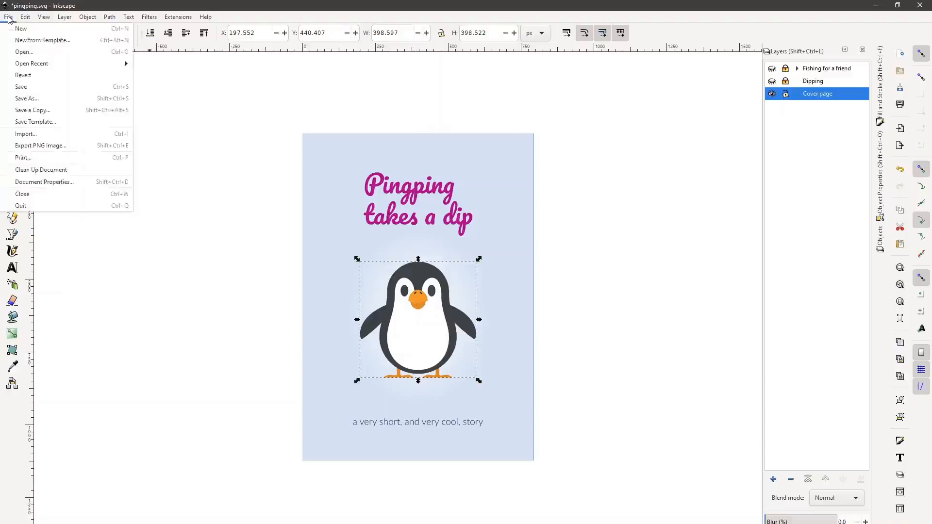
click(61, 182)
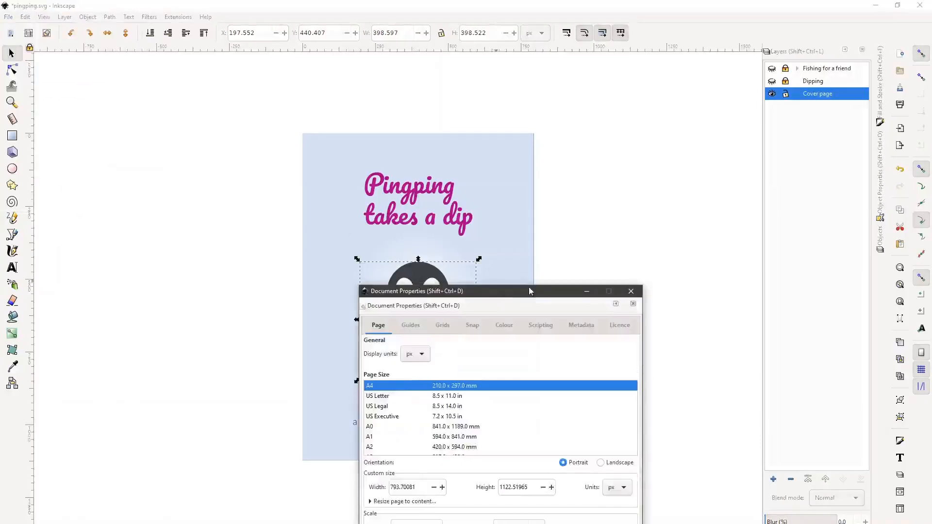
drag(529, 288, 340, 92)
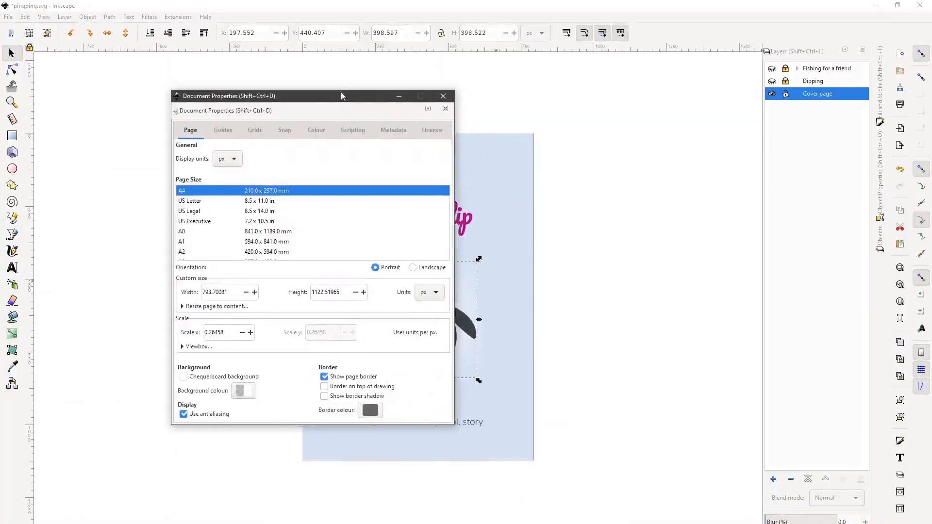
click(354, 131)
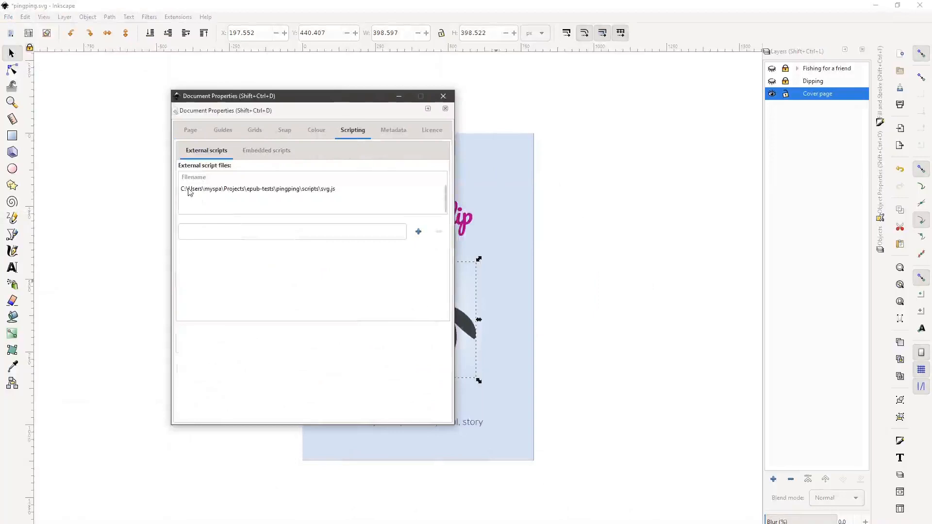
Step: Look through the embedded scripts, viewing the code of script_layer1 and script_layer2
click(287, 161)
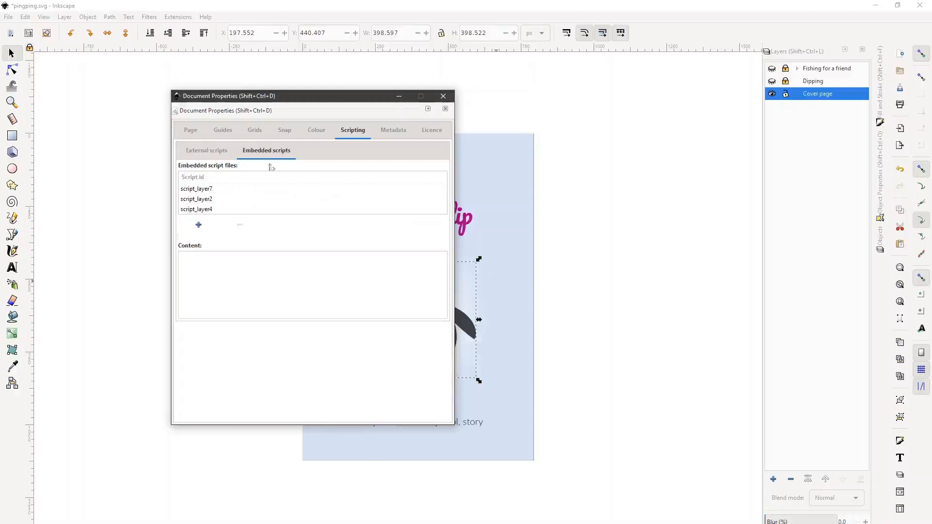
scroll(228, 201, down, 2)
click(228, 199)
scroll(290, 307, up, 5)
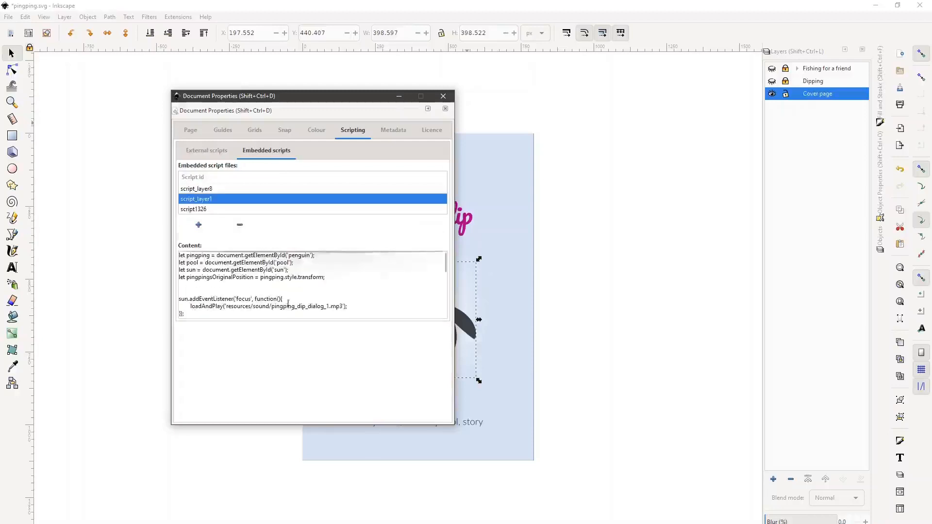
scroll(213, 199, up, 2)
scroll(213, 199, up, 1)
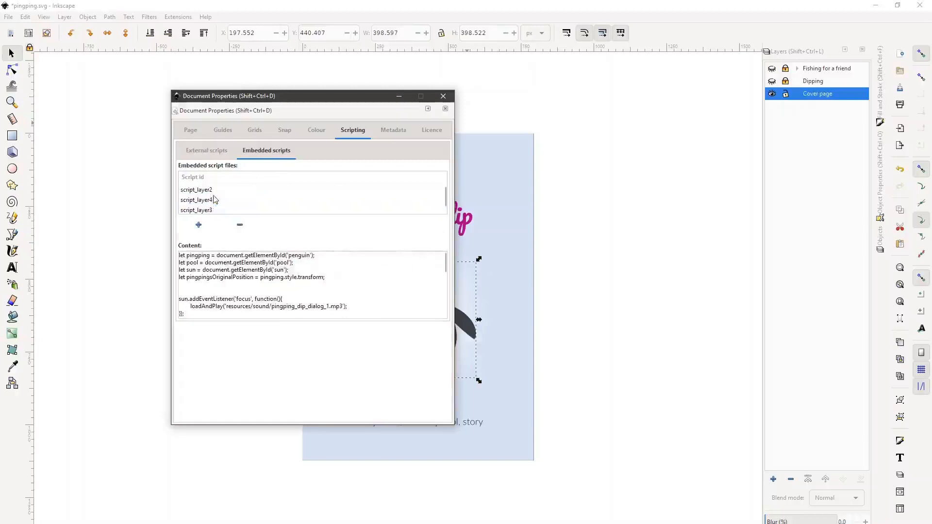
click(213, 198)
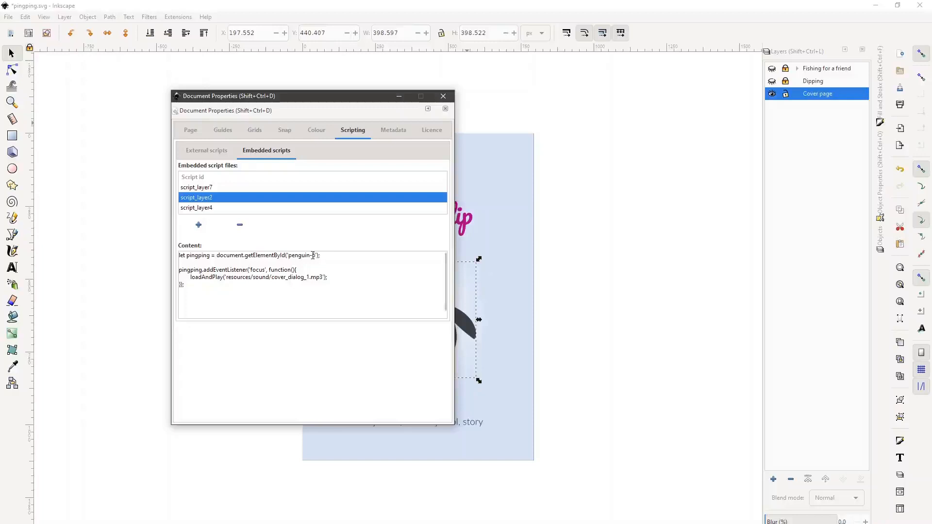
Step: Show the Objects list, select penguin-6 under Cover page and move the document properties window off the penguin
click(879, 245)
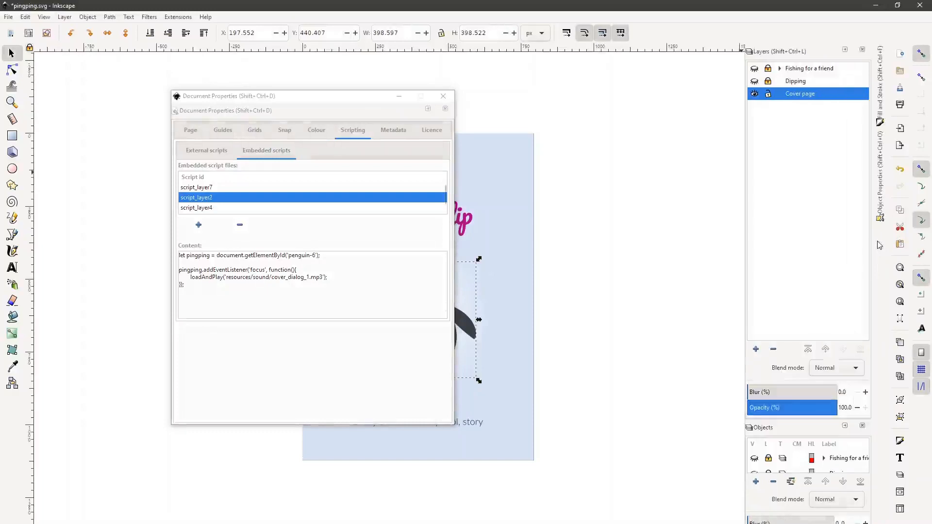
click(848, 224)
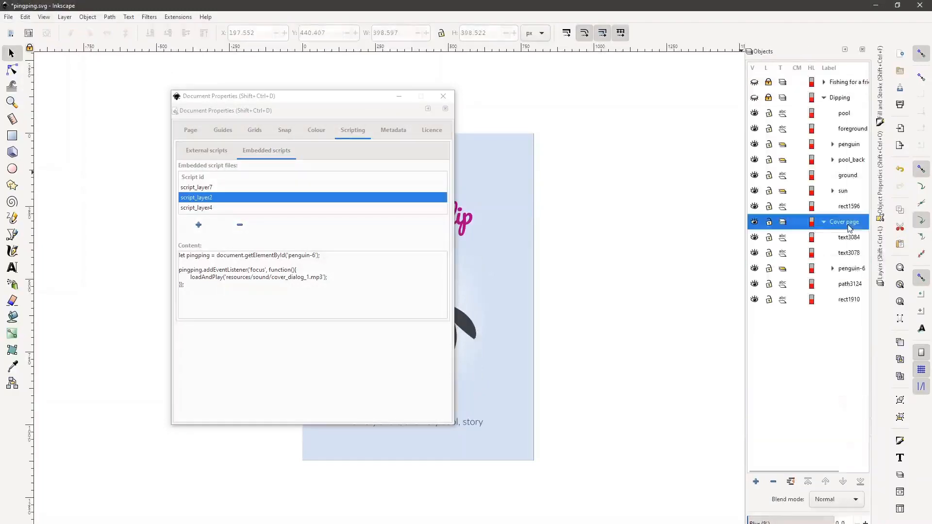
click(852, 272)
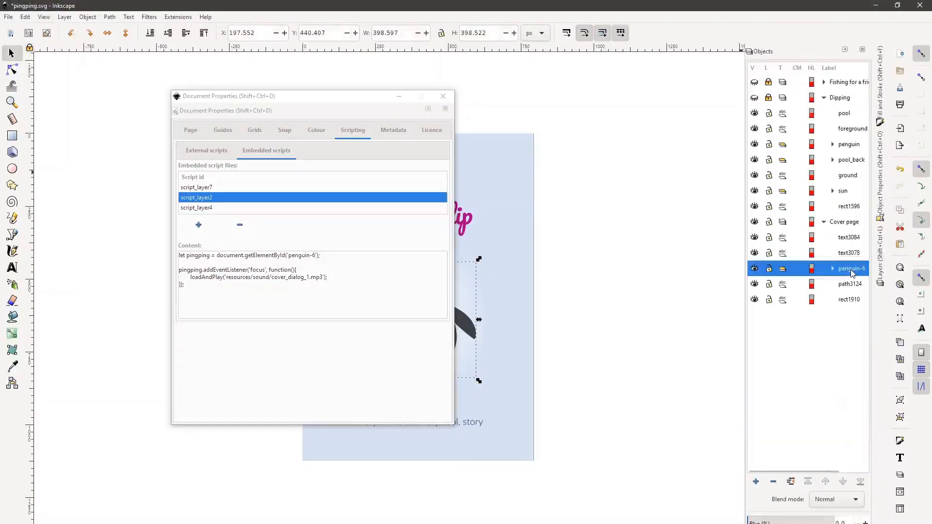
click(348, 95)
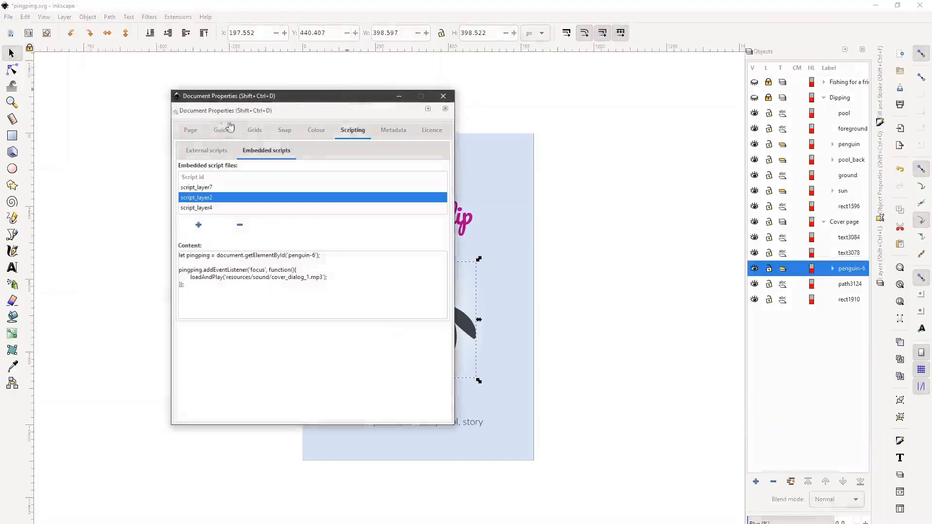
drag(323, 100, 202, 150)
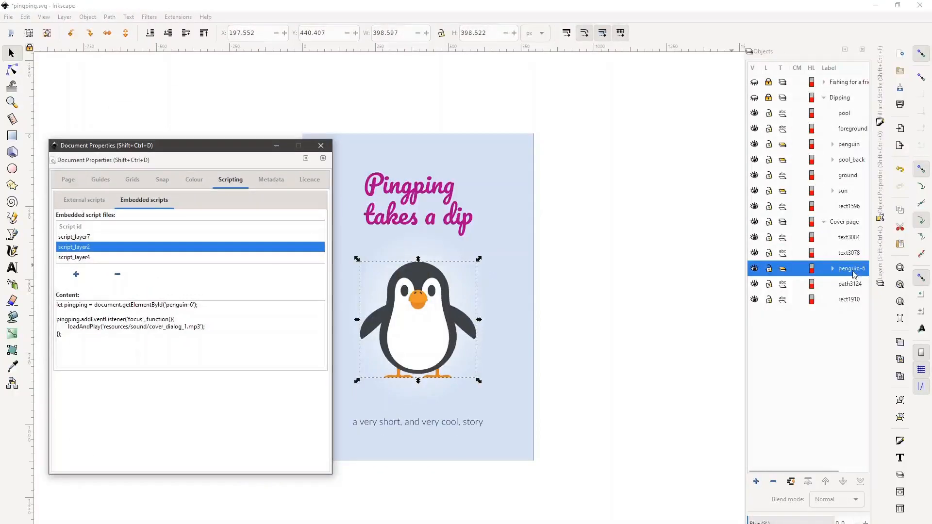
Step: Select the cover's subtitle, title and penguin-6 in turn to compare their object IDs, and return to the script_layer2 code
click(855, 239)
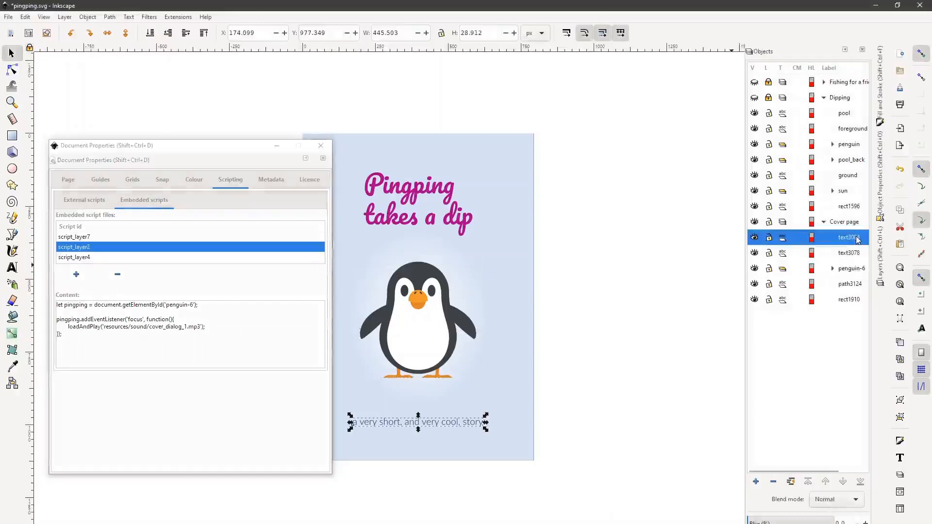
click(851, 252)
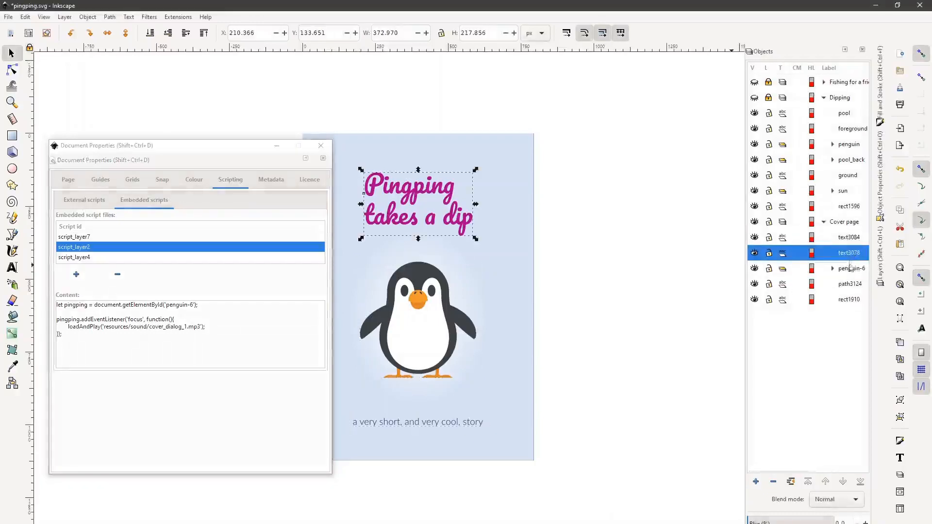
click(849, 270)
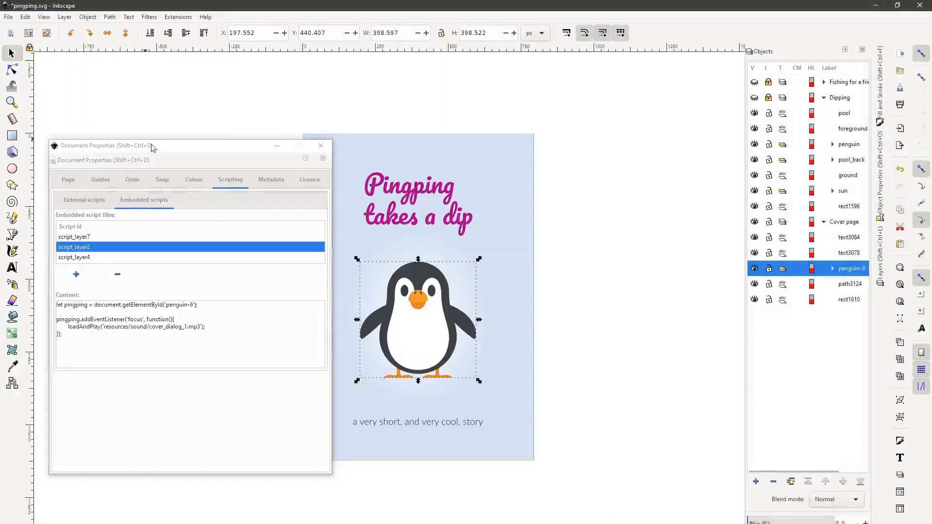
drag(154, 149, 310, 104)
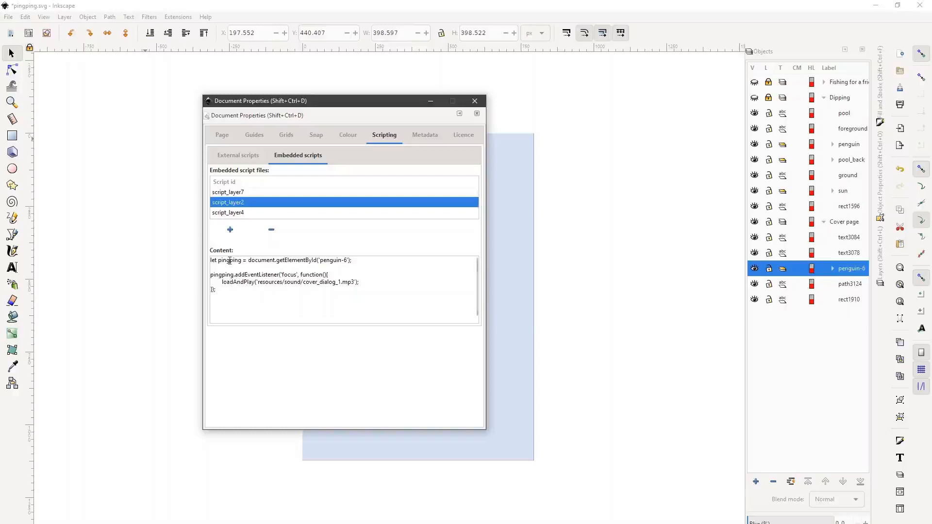
Step: Read the focus listener in script_layer2 and the loadAndPlay function in script1326, and close the document properties
double_click(291, 276)
click(350, 282)
scroll(238, 209, down, 2)
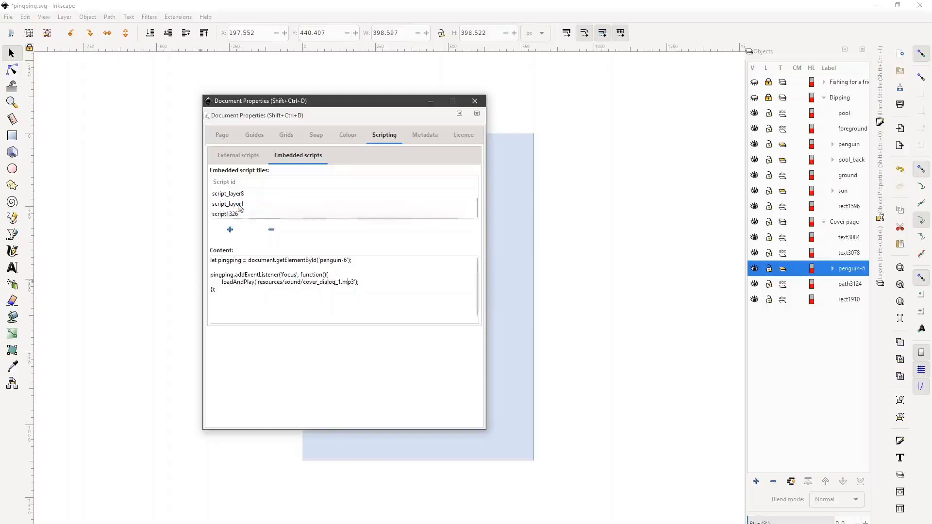
click(226, 214)
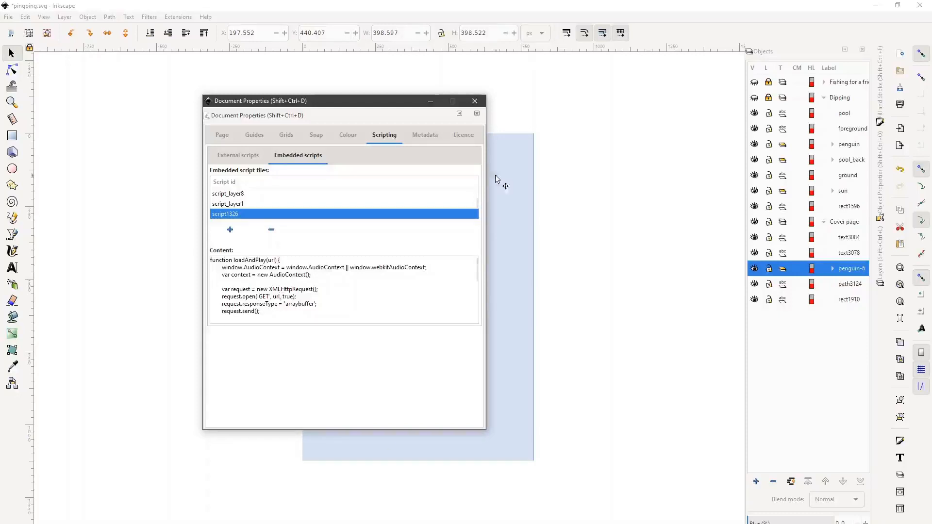
click(481, 102)
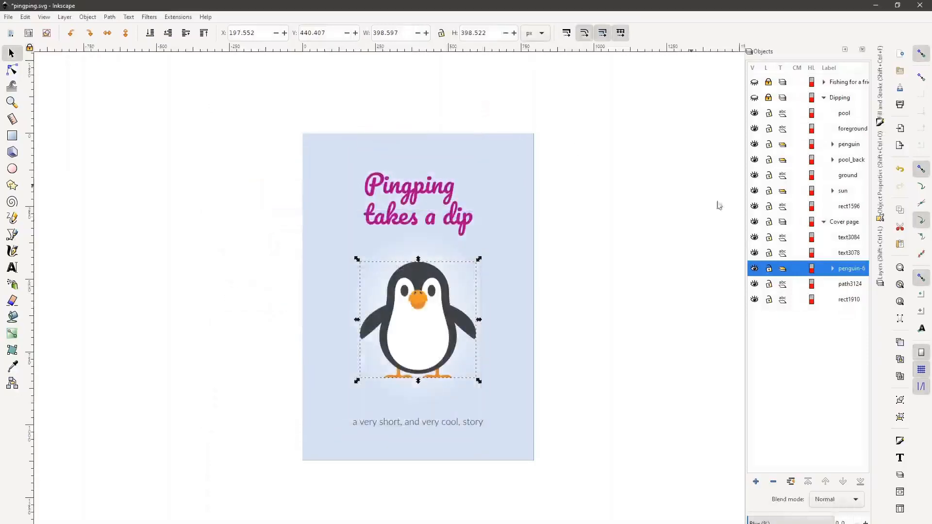
Step: Switch from the Objects list to the Layers list, lock the Cover page layer, and show and unlock the Dipping layer
click(849, 51)
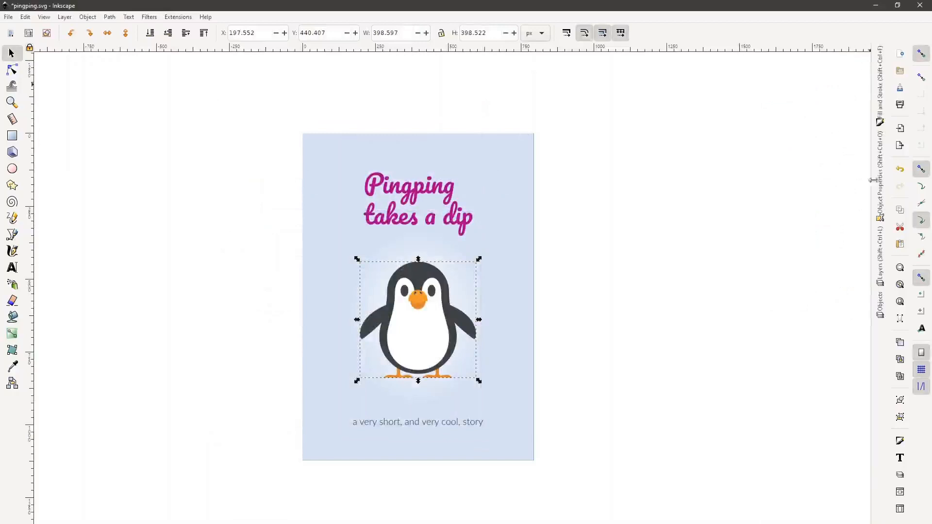
click(879, 272)
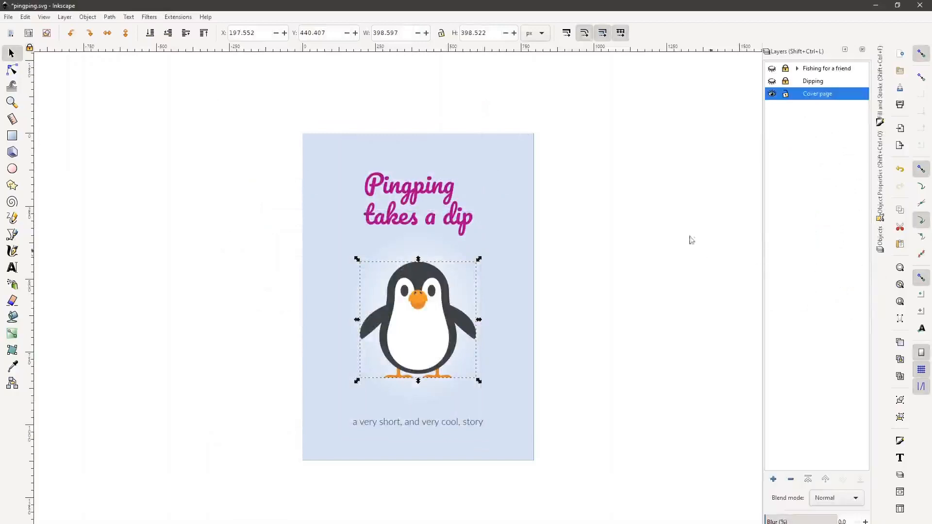
click(785, 95)
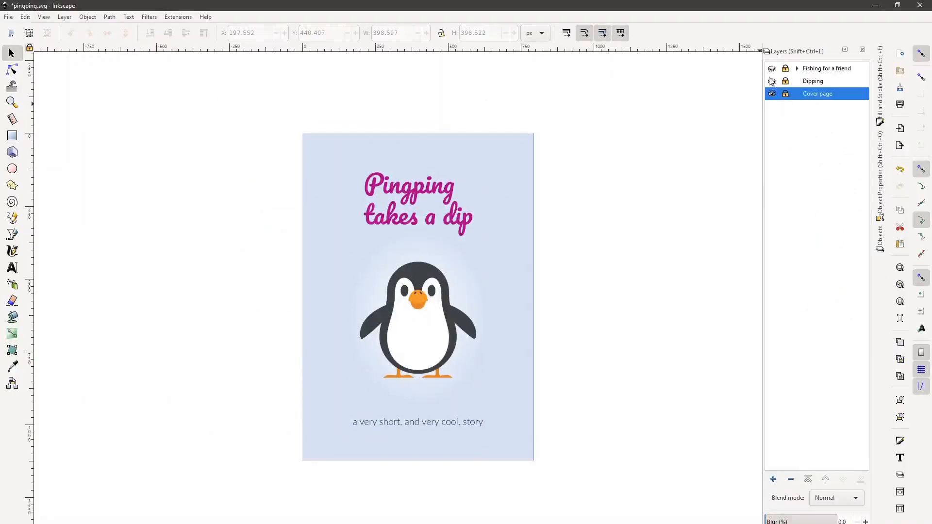
click(771, 82)
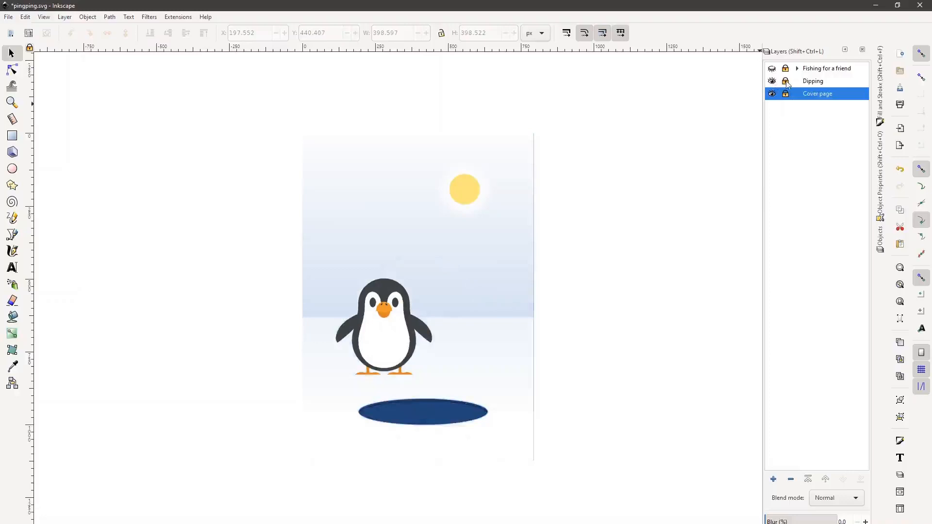
click(785, 82)
Step: Select the sun, penguin and pool on the Dipping page in turn to point out its interactive objects
click(471, 193)
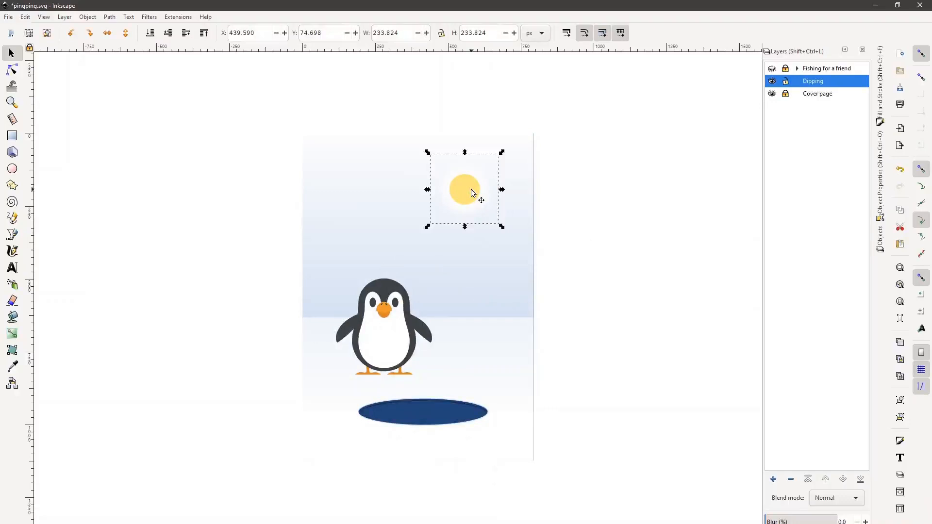
click(397, 305)
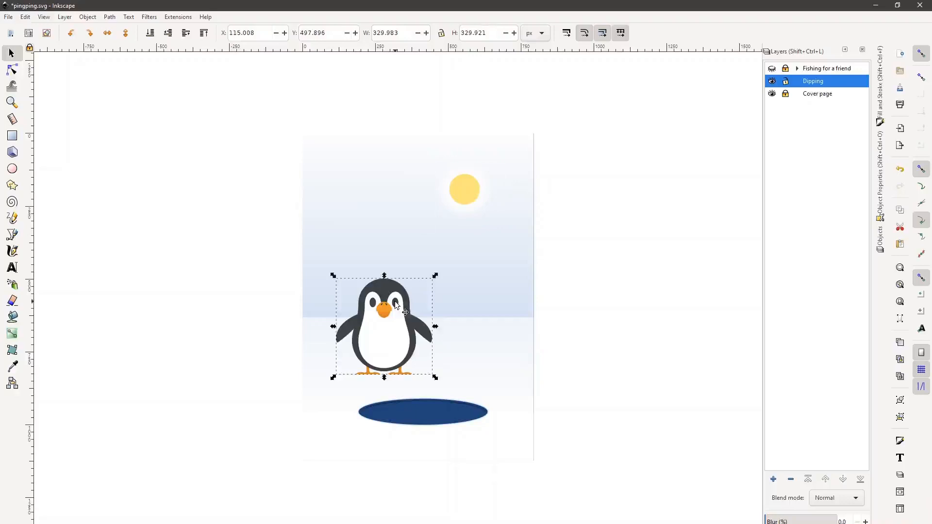
click(436, 417)
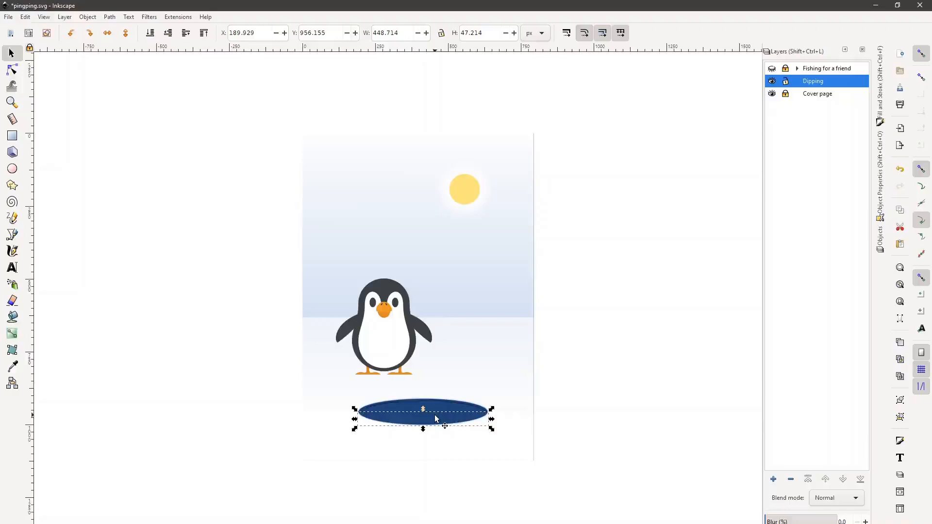
click(403, 311)
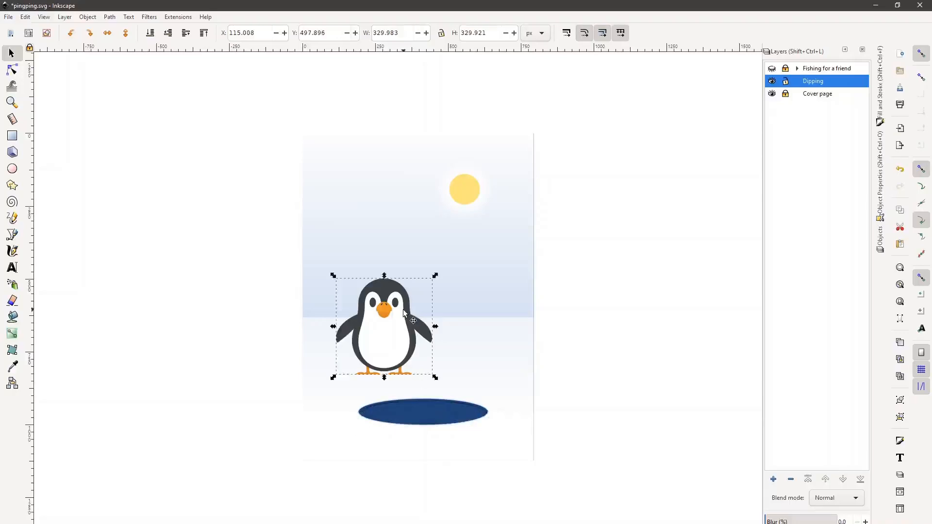
click(436, 427)
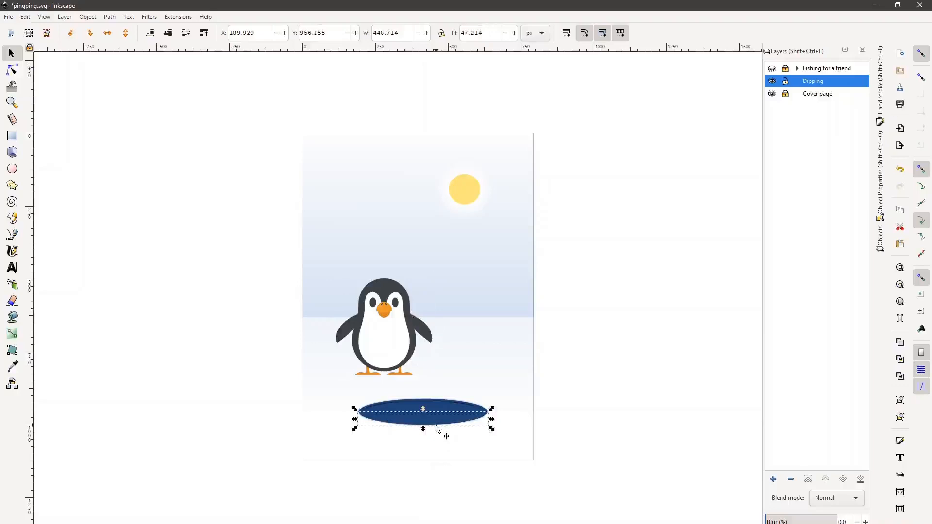
Step: Reopen the document properties and read the sun, pingping and pool focus listeners in the embedded script_layer1
key(ctrl+shift+d)
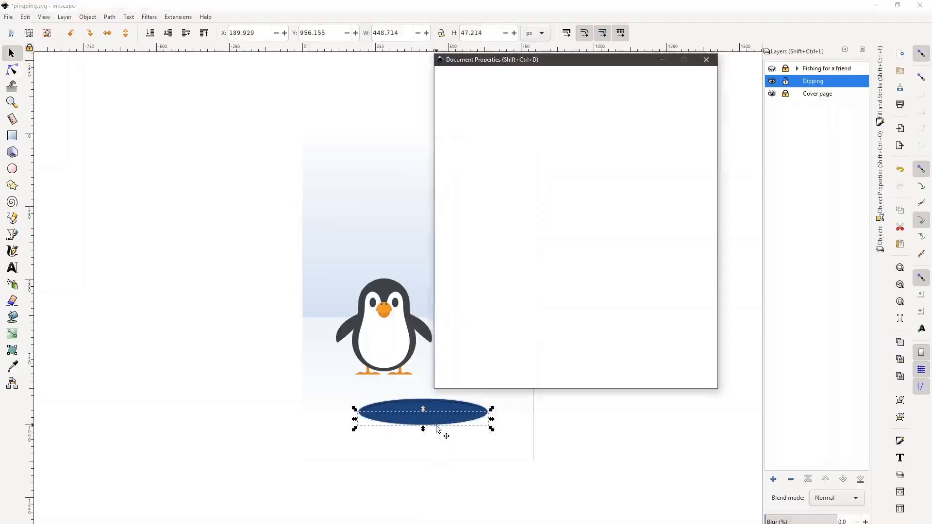
click(473, 165)
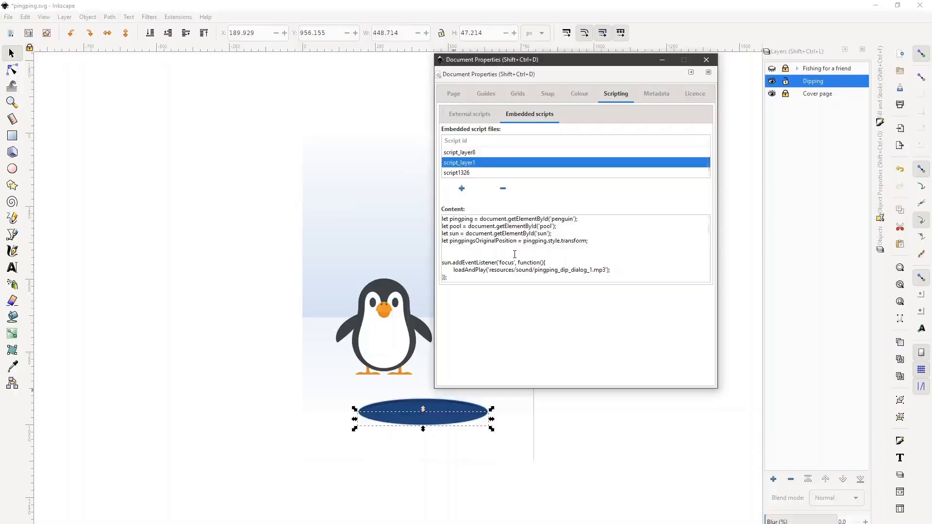
scroll(514, 254, down, 3)
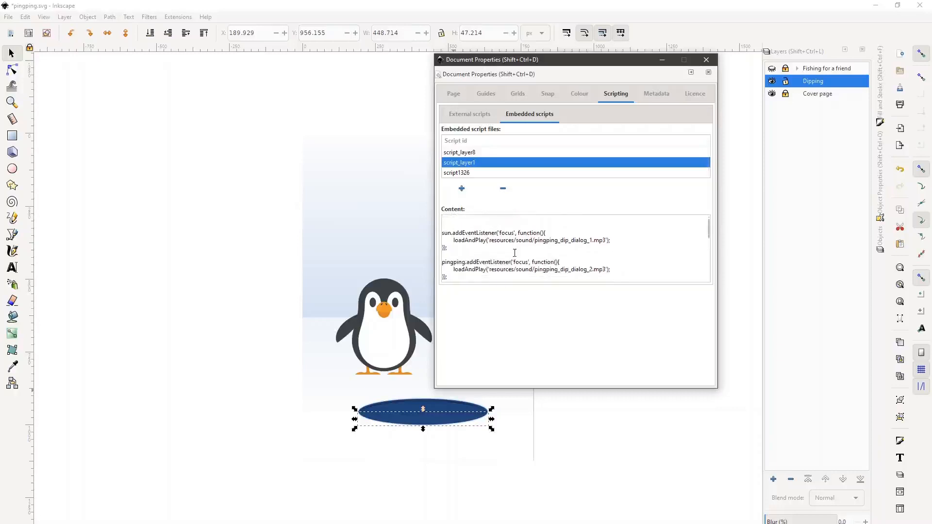
scroll(515, 253, down, 3)
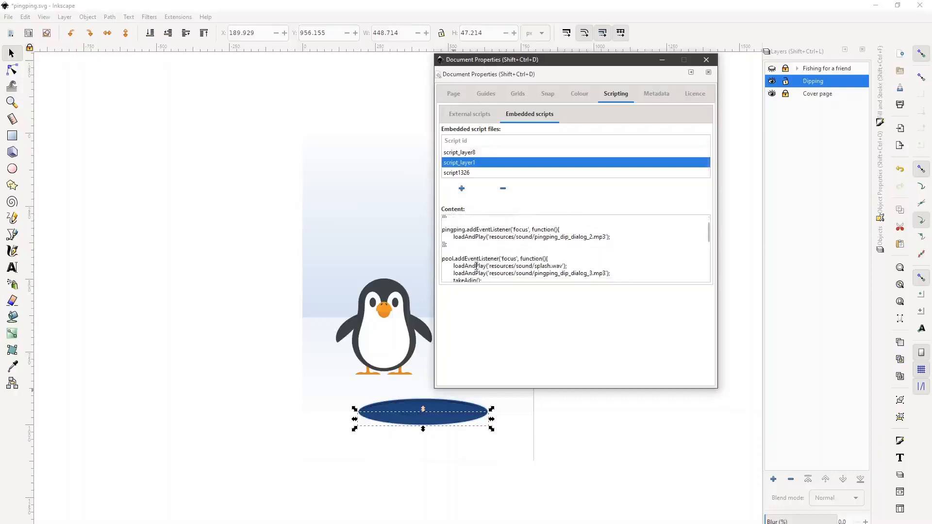
scroll(476, 266, down, 2)
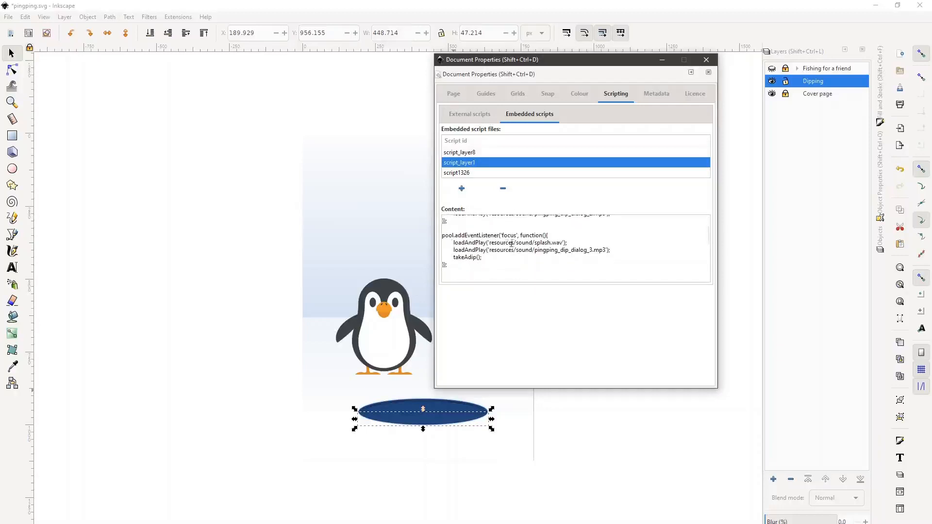
click(556, 243)
scroll(463, 256, down, 4)
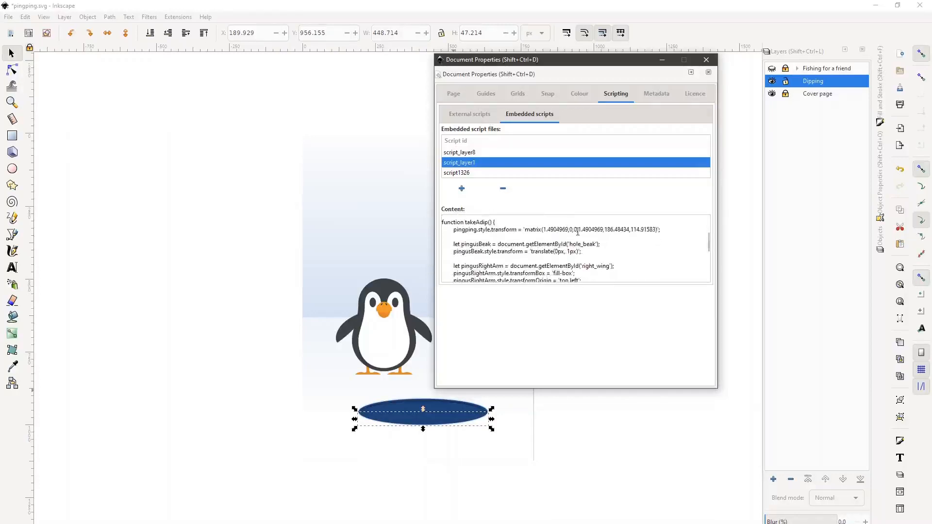
Step: Examine script_layer1's takeAdip function, highlighting the penguin's transform matrix and reading the beak and wing transforms
drag(663, 229, 522, 230)
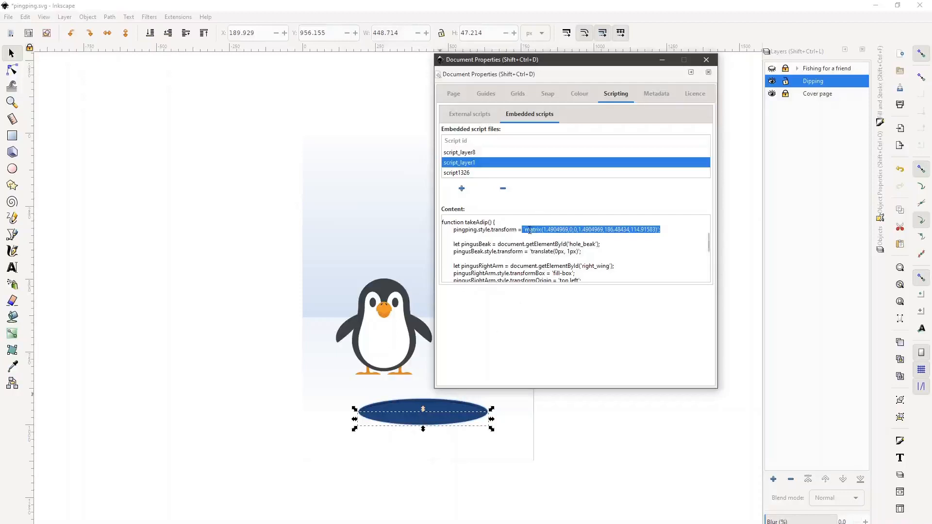
scroll(529, 231, down, 1)
scroll(566, 256, down, 1)
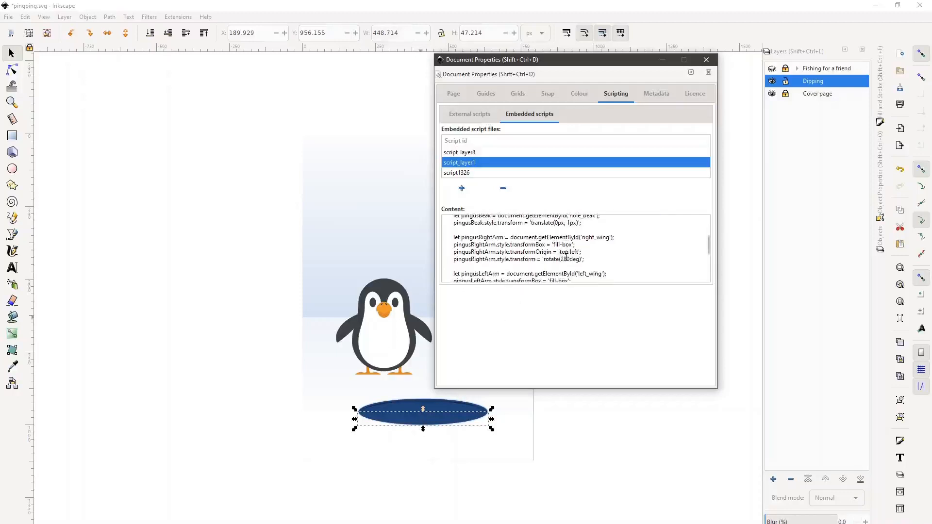
scroll(566, 257, down, 2)
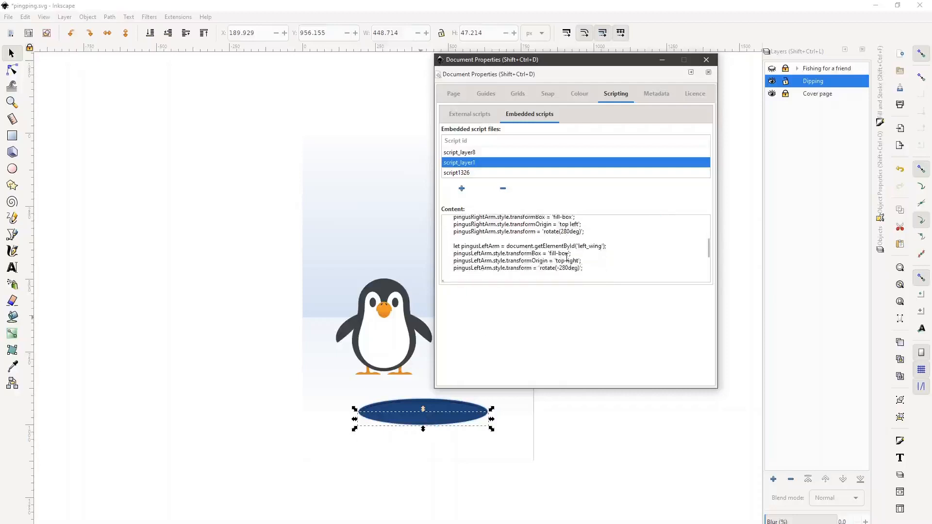
scroll(566, 257, down, 2)
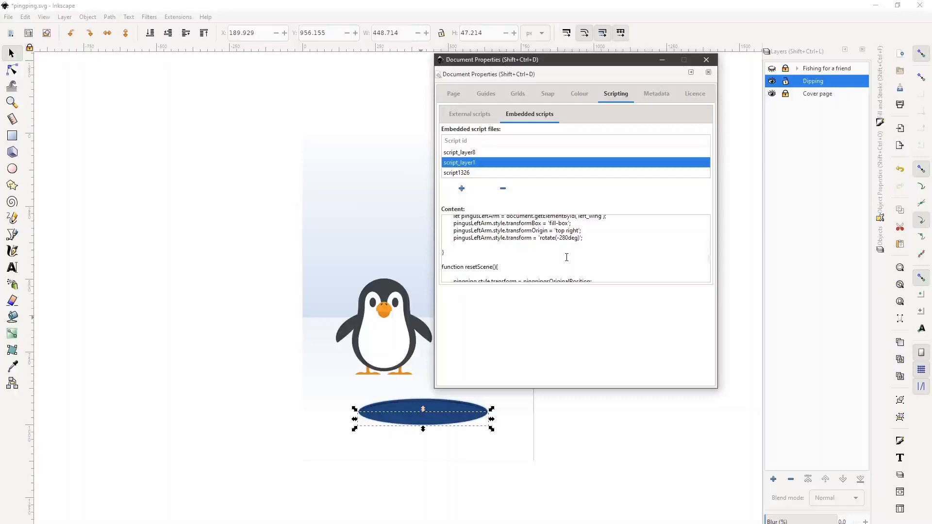
scroll(566, 257, up, 3)
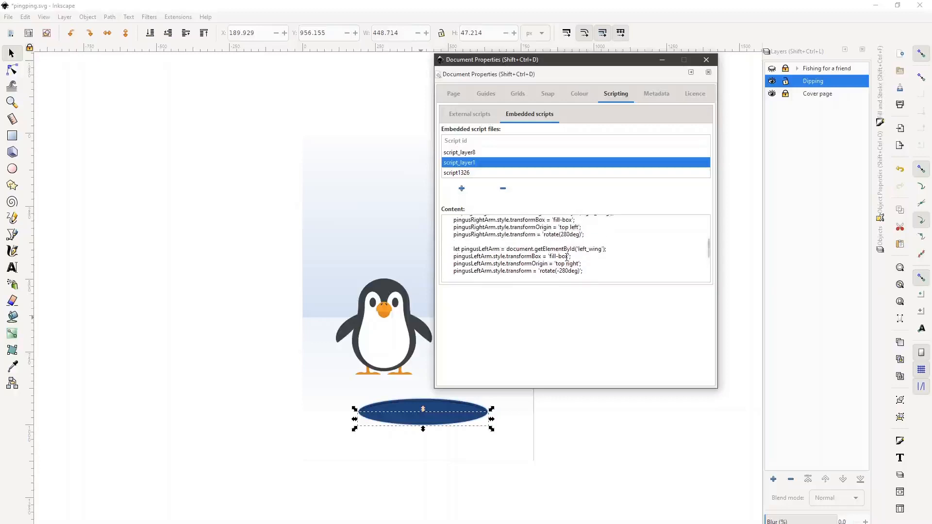
scroll(566, 257, up, 1)
scroll(566, 258, up, 10)
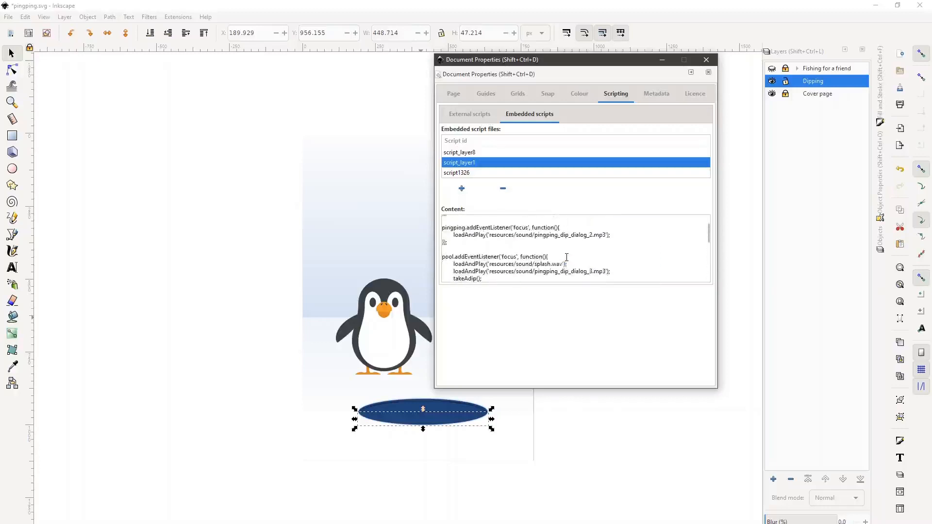
Step: Close the document properties, deselect the pool and lock the Dipping layer
click(712, 66)
click(722, 118)
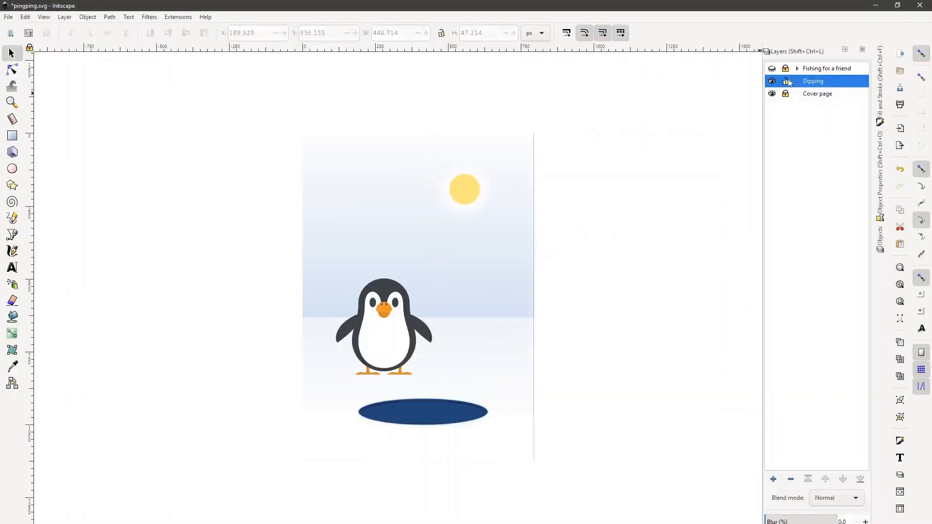
click(786, 81)
scroll(622, 213, up, 2)
scroll(622, 213, down, 1)
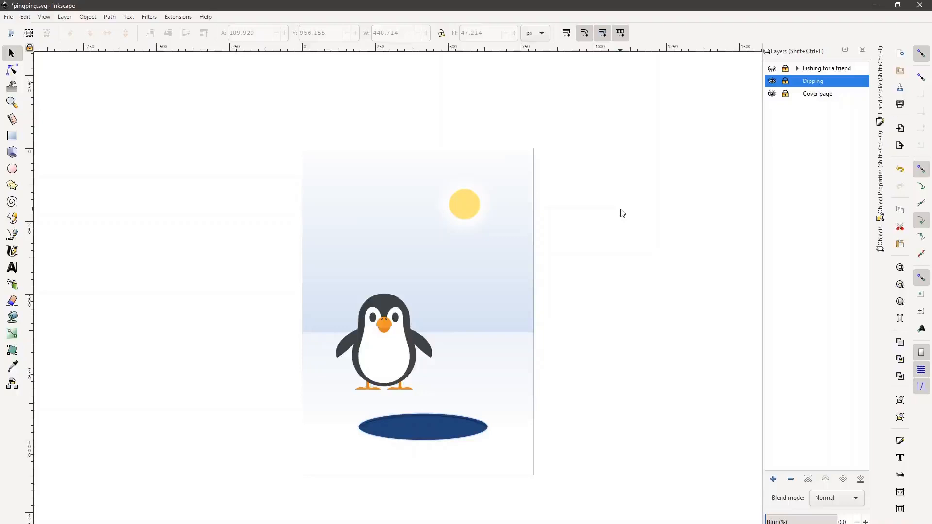
Step: Switch to the File Explorer window of the project and open the scripts folder inside pingping-takes-a-dip
key(alt+Tab)
key(alt+Tab)
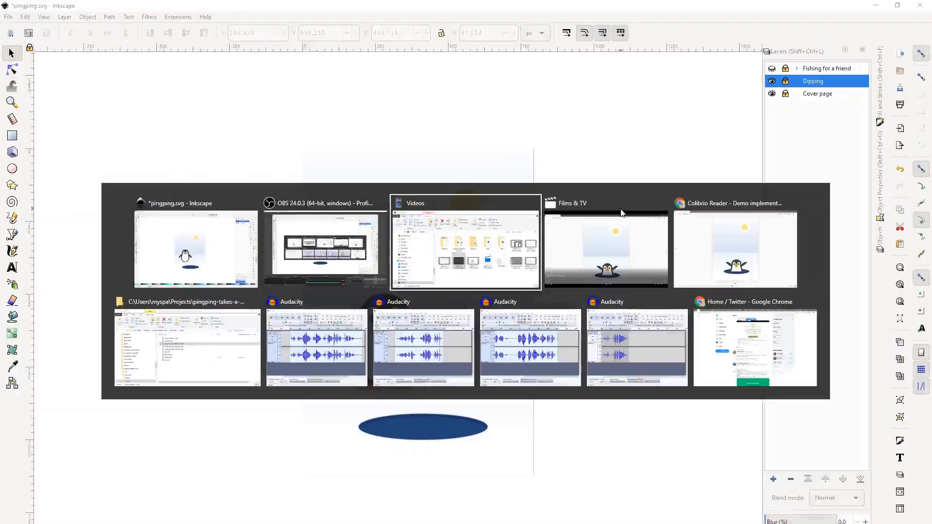
key(alt+Tab)
key(alt+Tab)
key(alt+Tab)
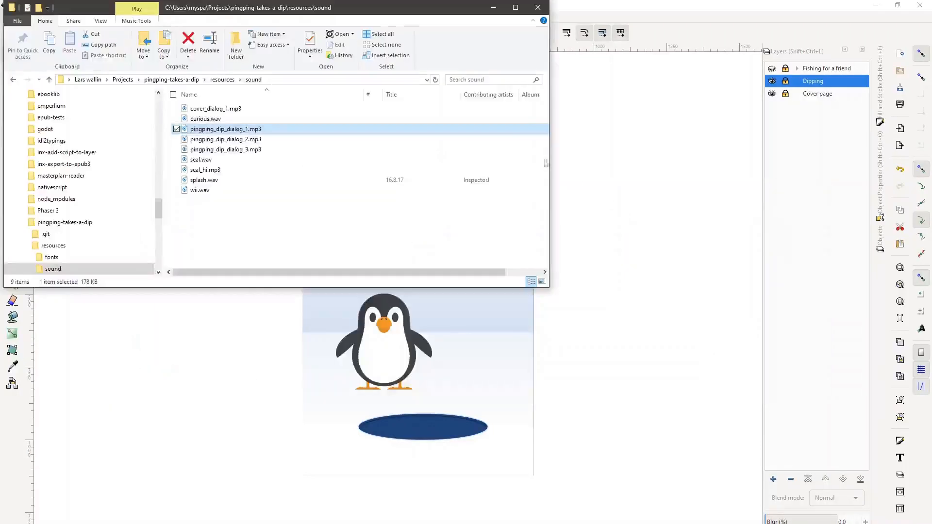
click(173, 81)
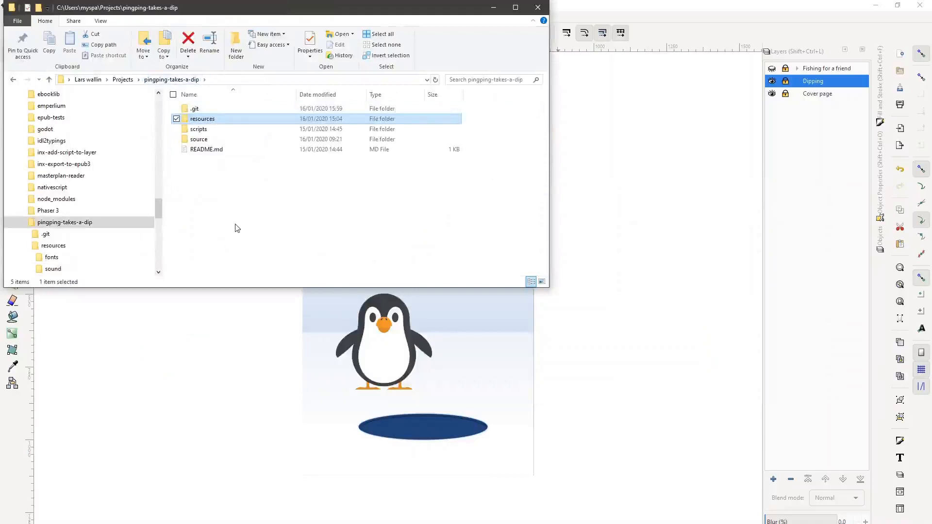
double_click(201, 129)
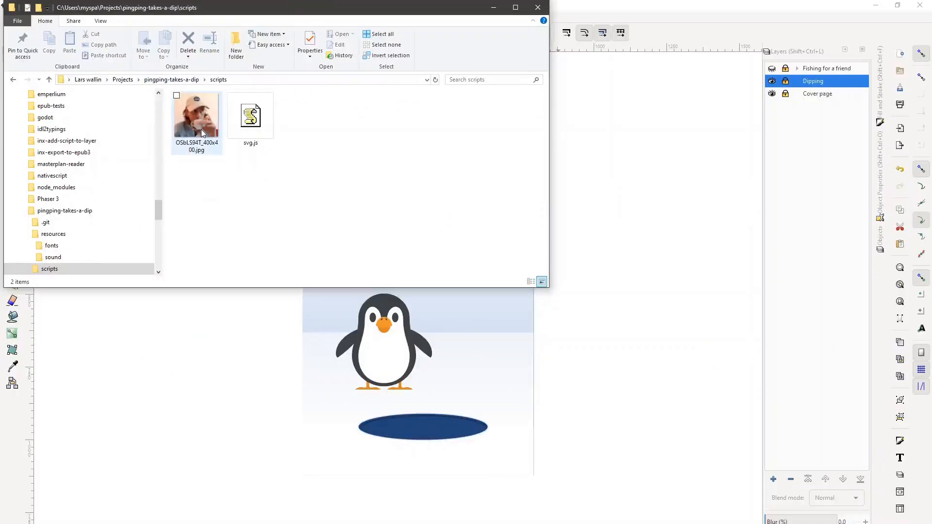
Step: Delete the image OSbLS94T_400x400.jpg from the scripts folder
click(201, 129)
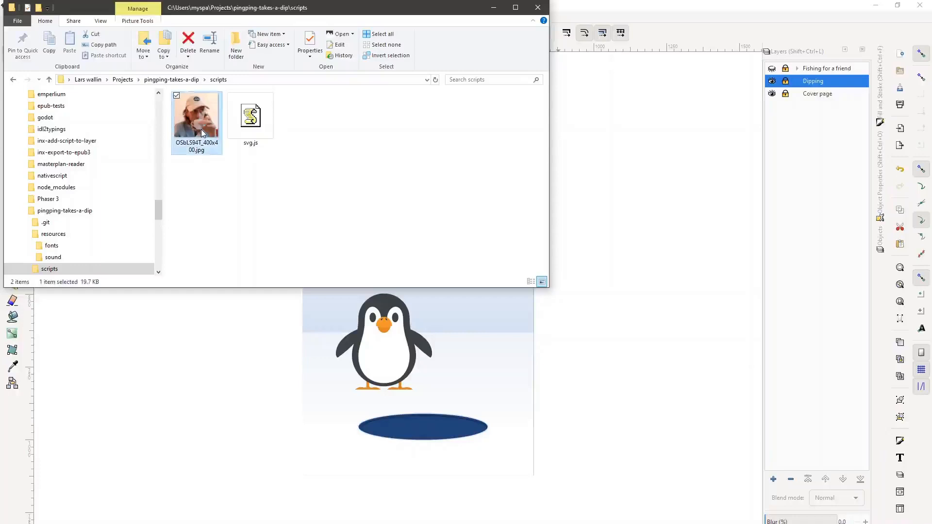
key(Delete)
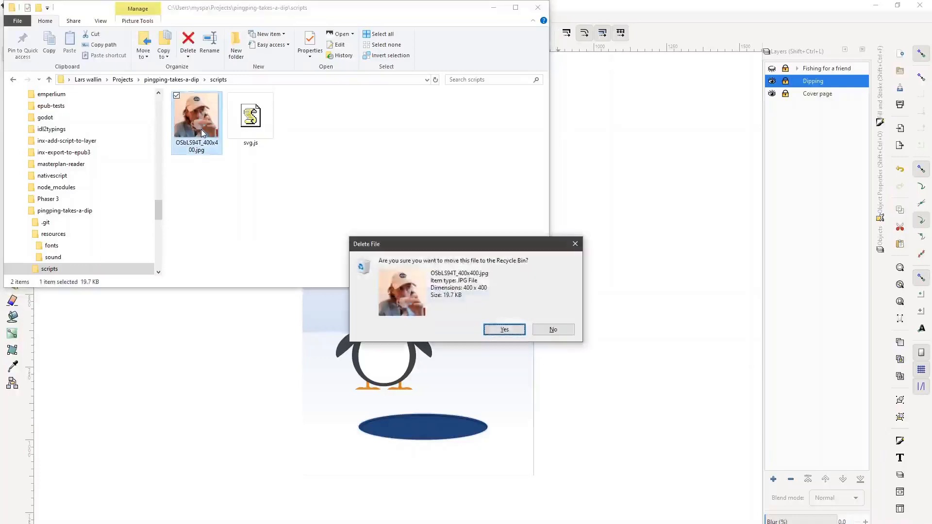
click(505, 330)
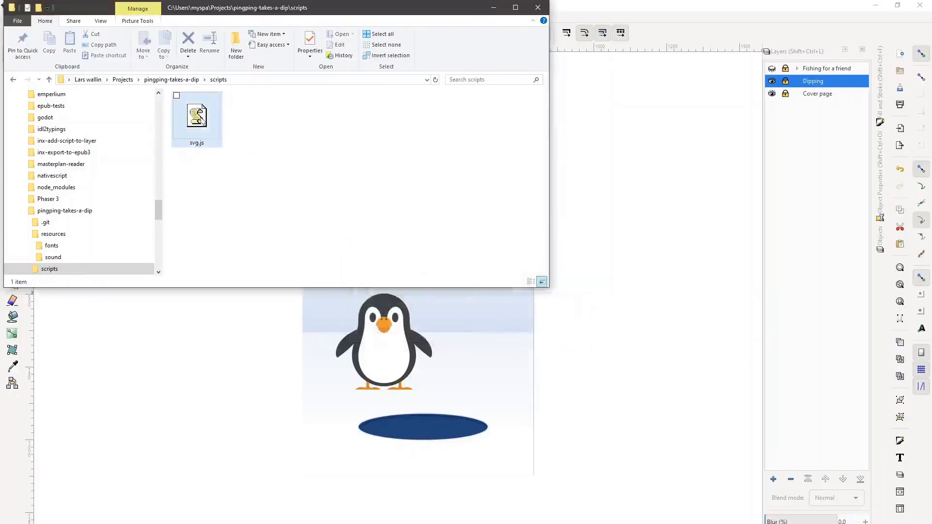
Step: View the project's resources folder with its fonts and sound subfolders, and switch to Inkscape to hide the Dipping layer
click(189, 80)
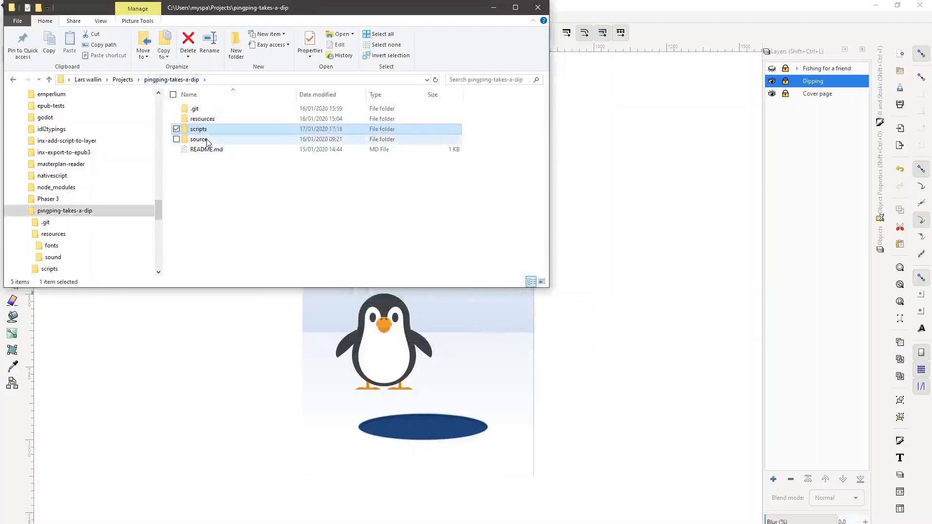
double_click(210, 119)
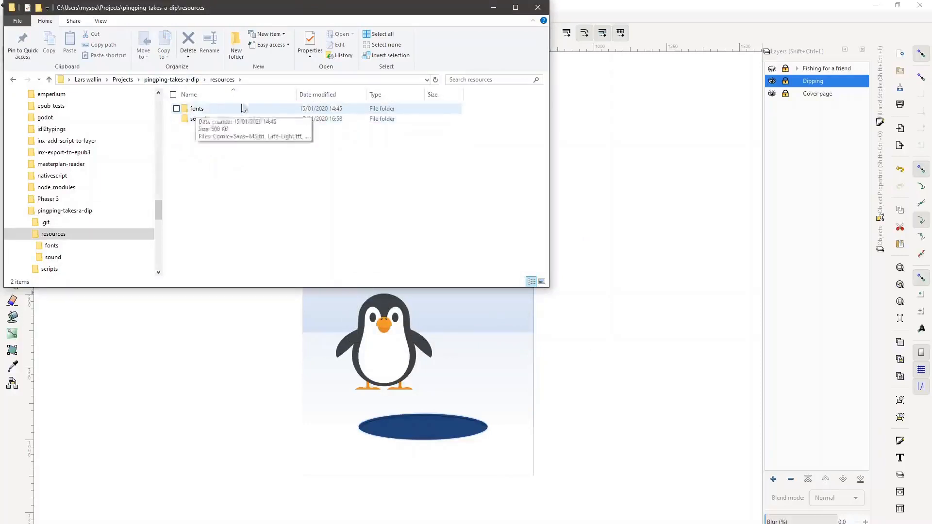
click(772, 82)
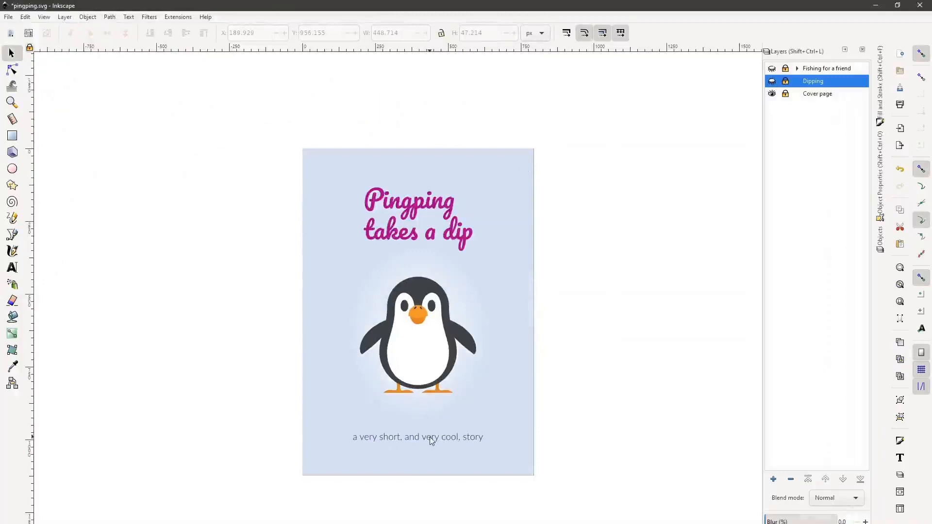
Step: Switch back to File Explorer, go up to the pingping-takes-a-dip folder and close the window
key(alt+Tab)
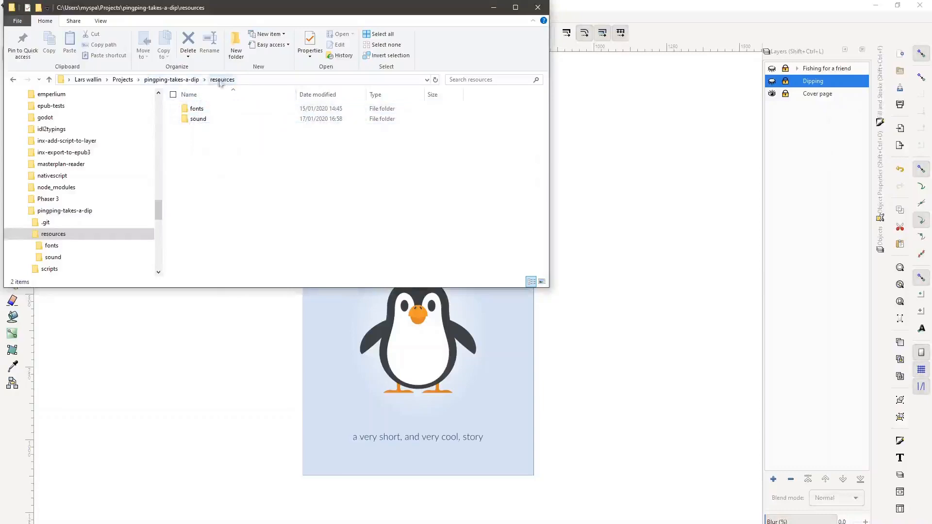
click(187, 83)
key(alt+F4)
Step: Switch to the Chrome window showing the Colibrio Reader demo
key(alt+Tab)
key(alt+Tab)
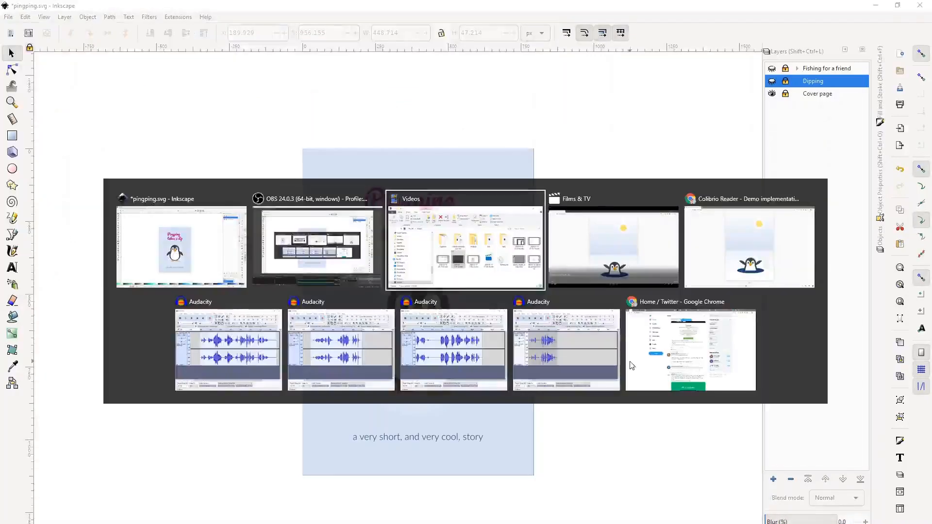
key(alt+Tab)
key(alt+Tab)
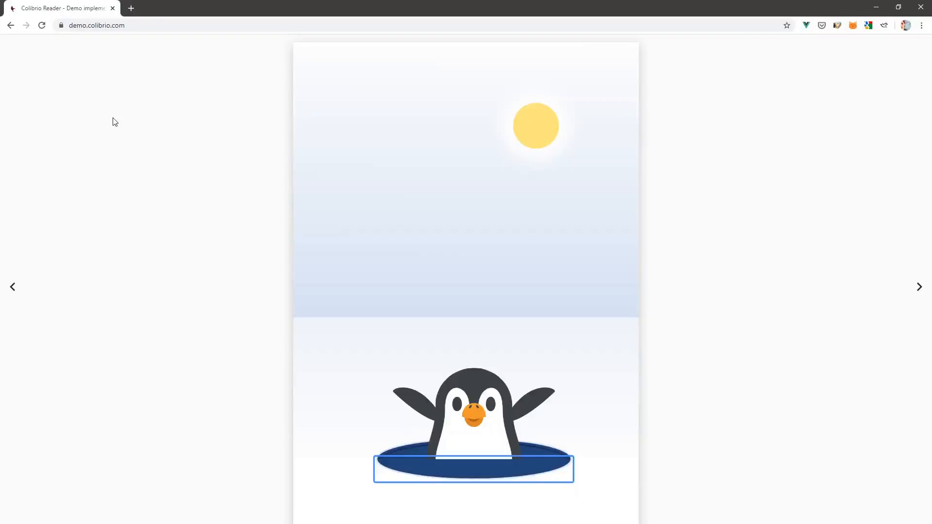
Step: Search Google for ebooklib in a new tab and follow its PyPI page to the project homepage
click(131, 8)
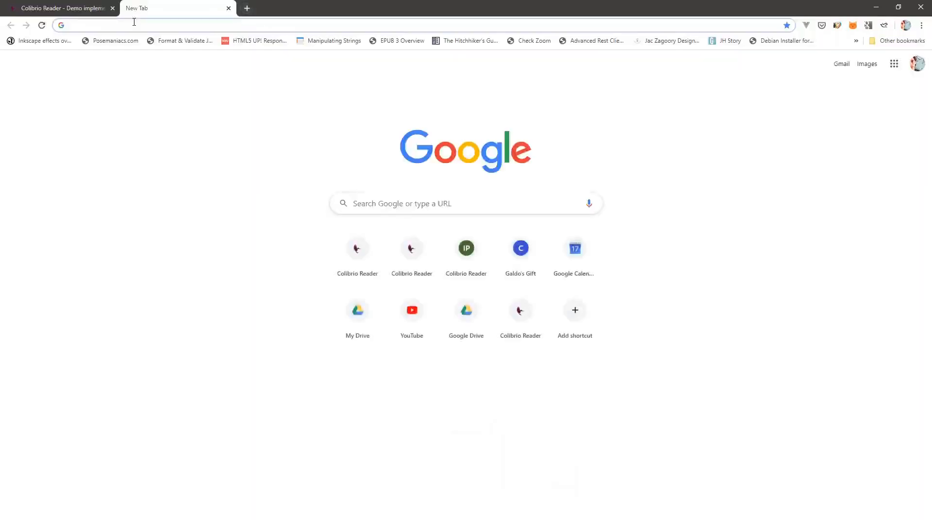
text(epubtest.org)
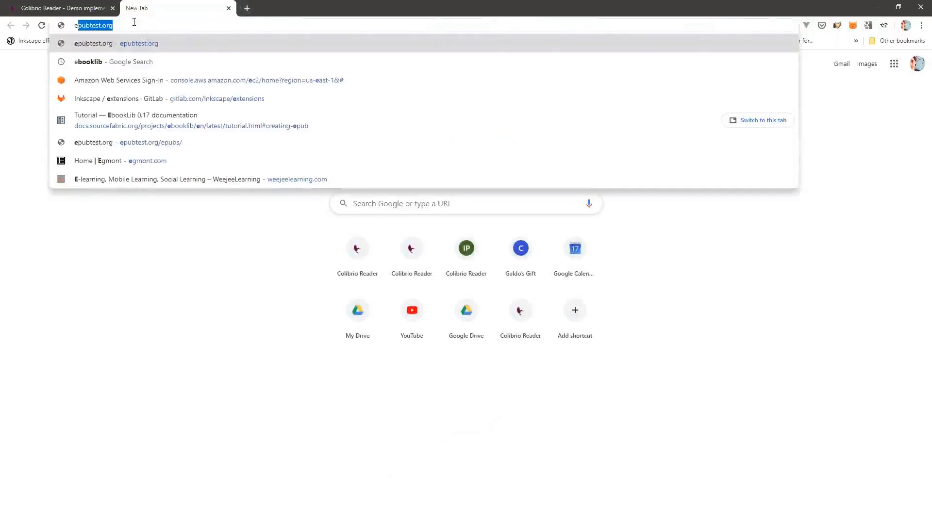
key(Down)
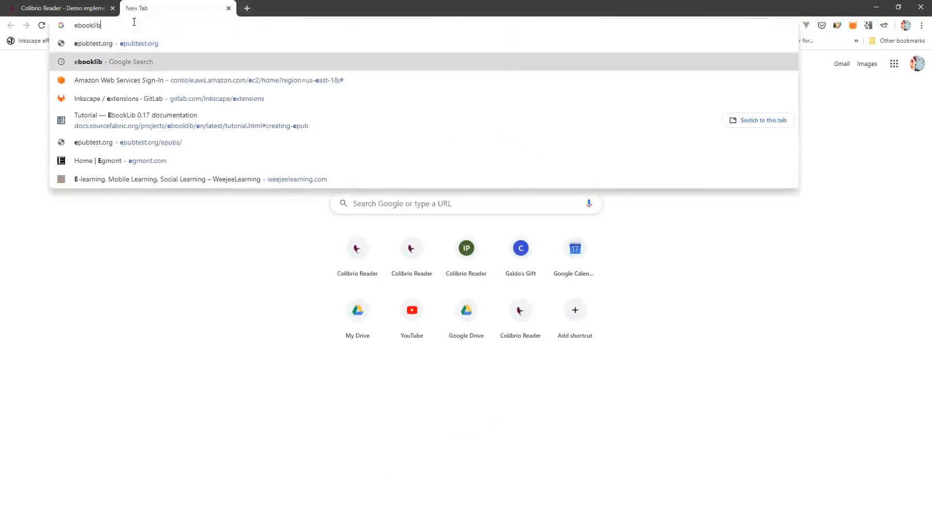
key(Return)
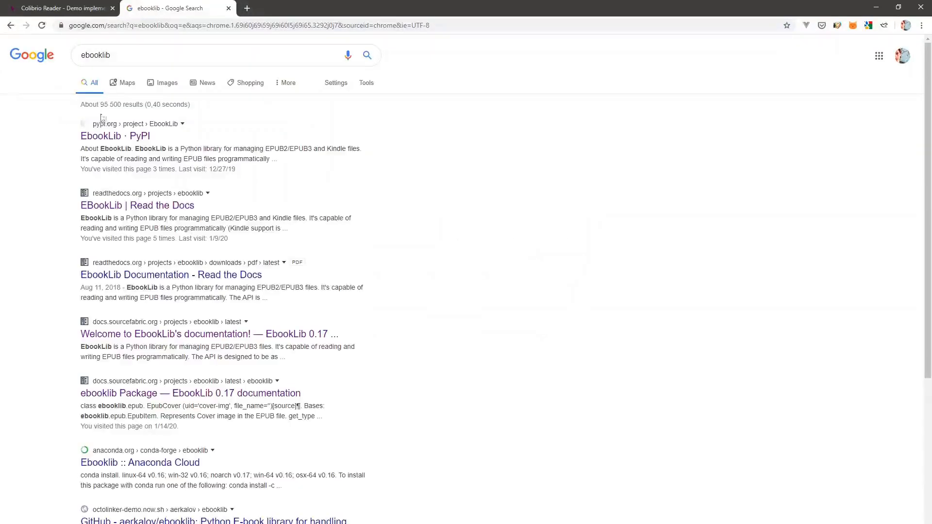
click(130, 139)
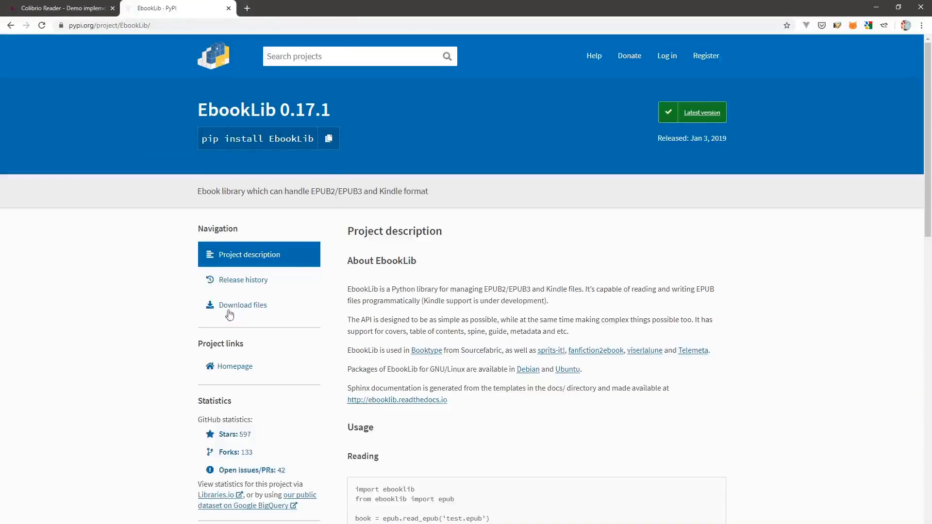
click(232, 372)
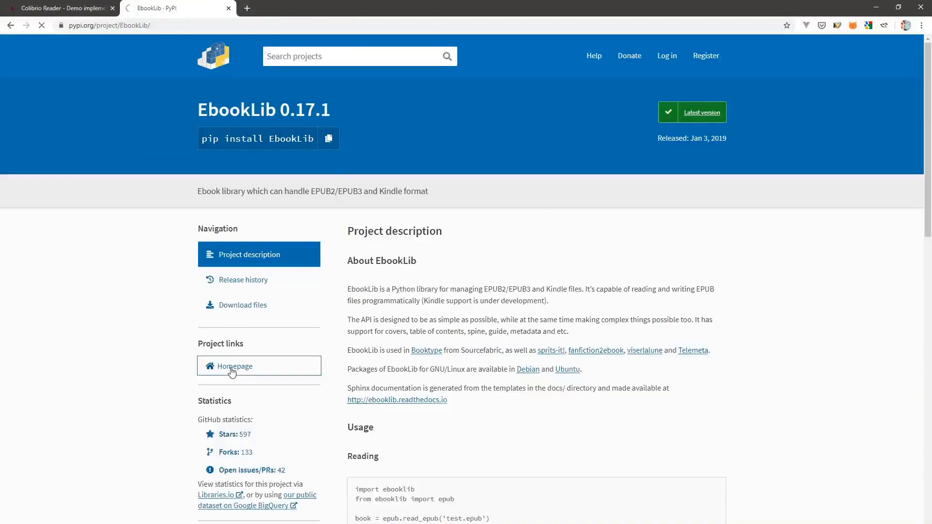